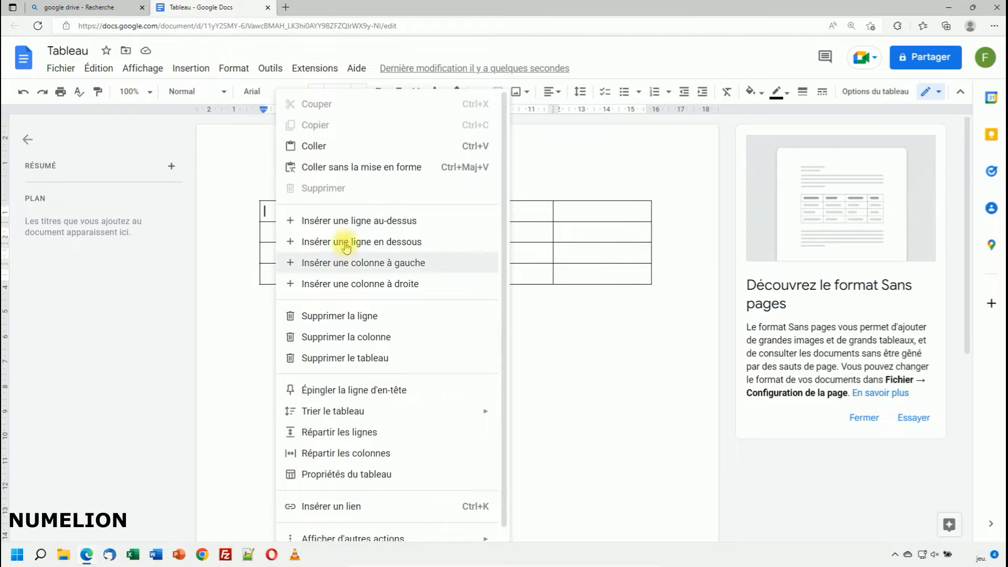
Step: Delete one row of the existing table, then remove the whole table
left_click(351, 313)
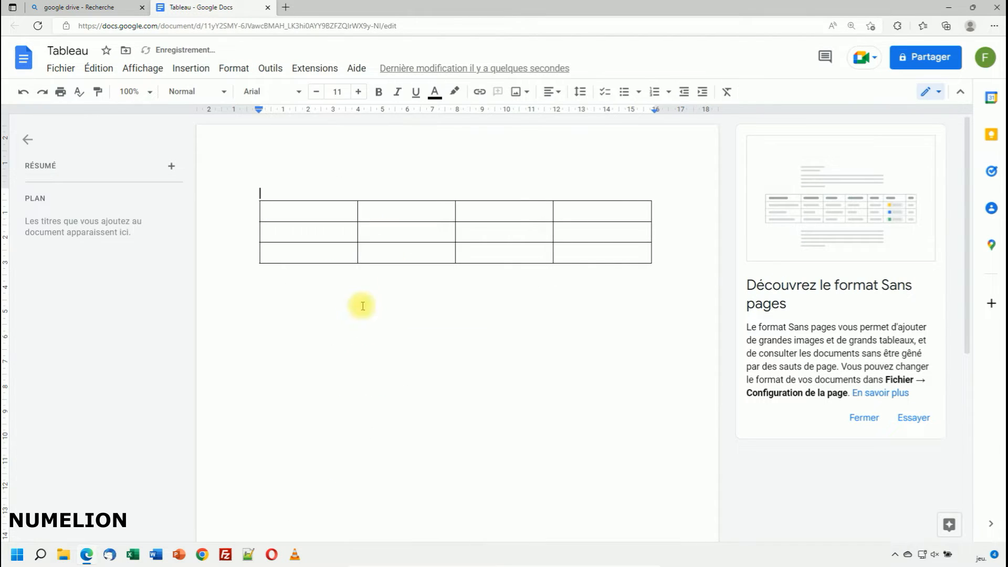
left_click(297, 210)
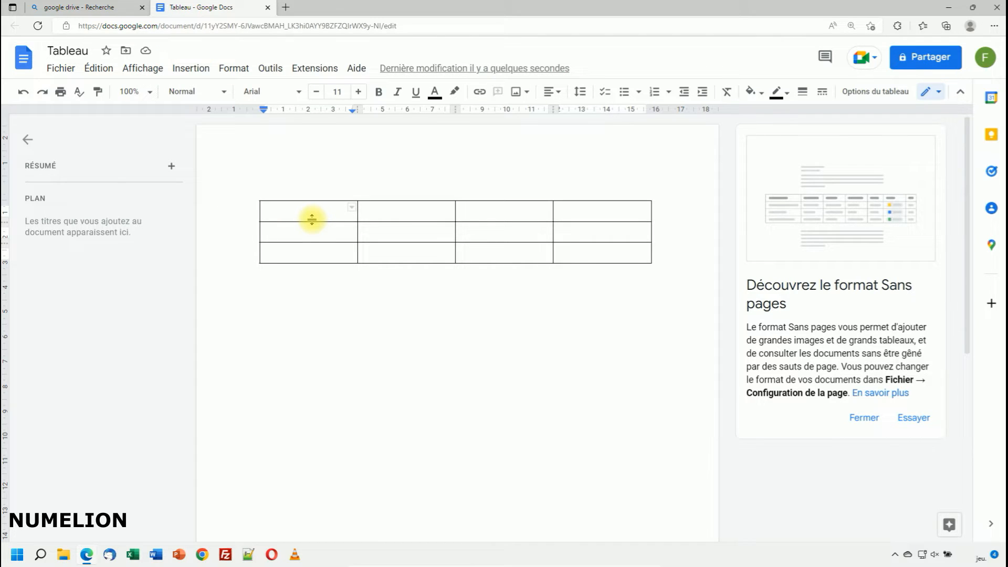
right_click(269, 219)
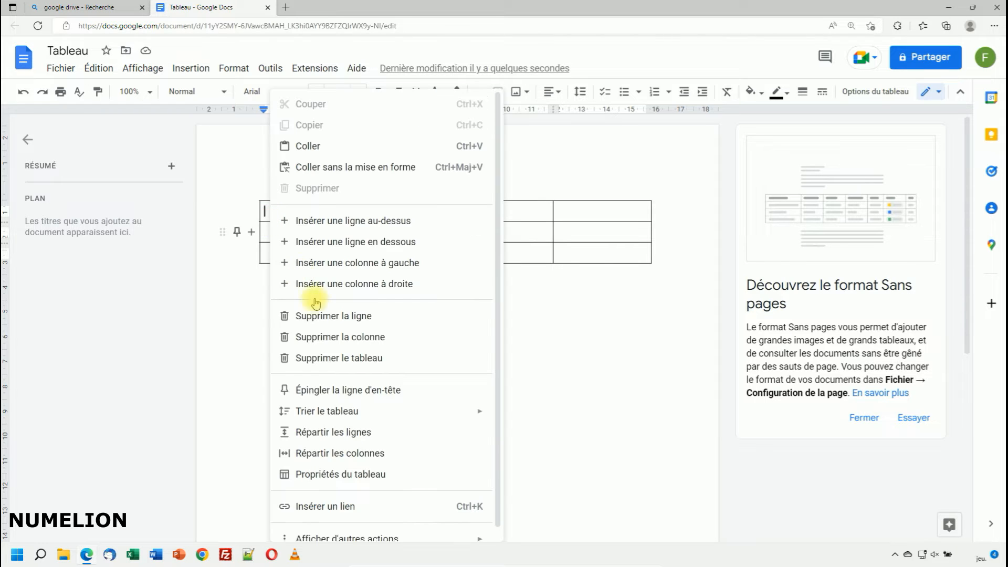
left_click(346, 357)
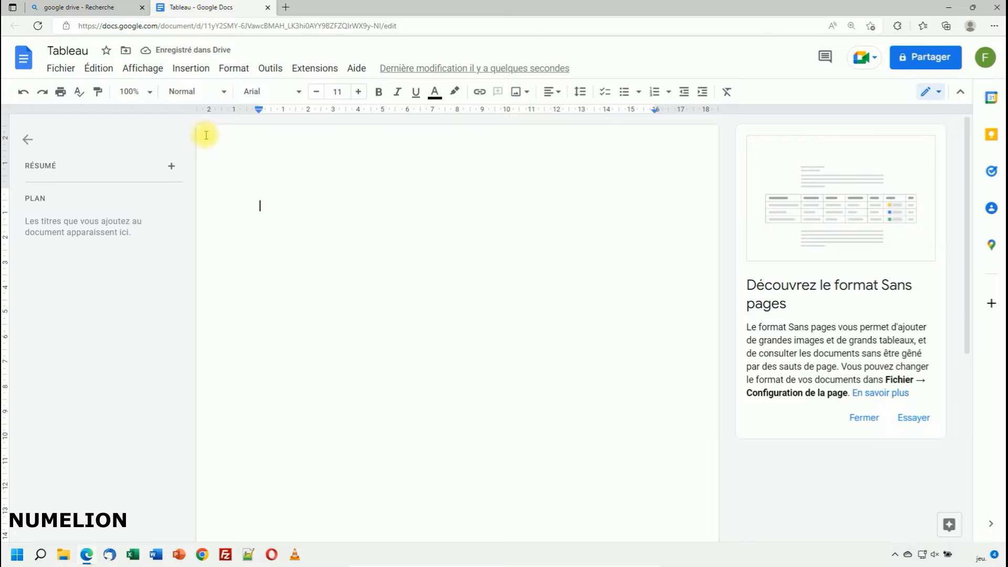
Step: Insert a new table with three columns and one row
left_click(189, 68)
mouse_move(212, 119)
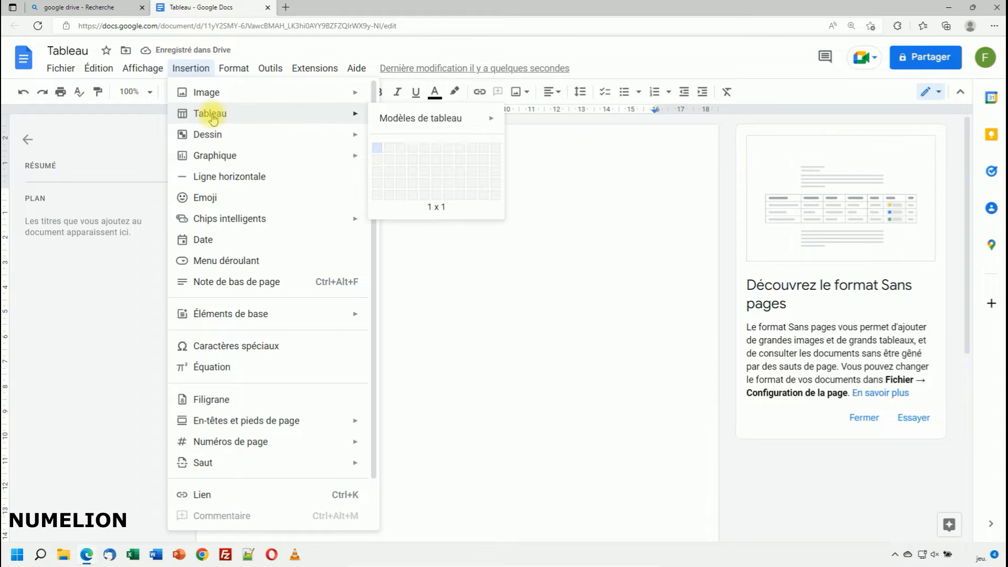
left_click(398, 153)
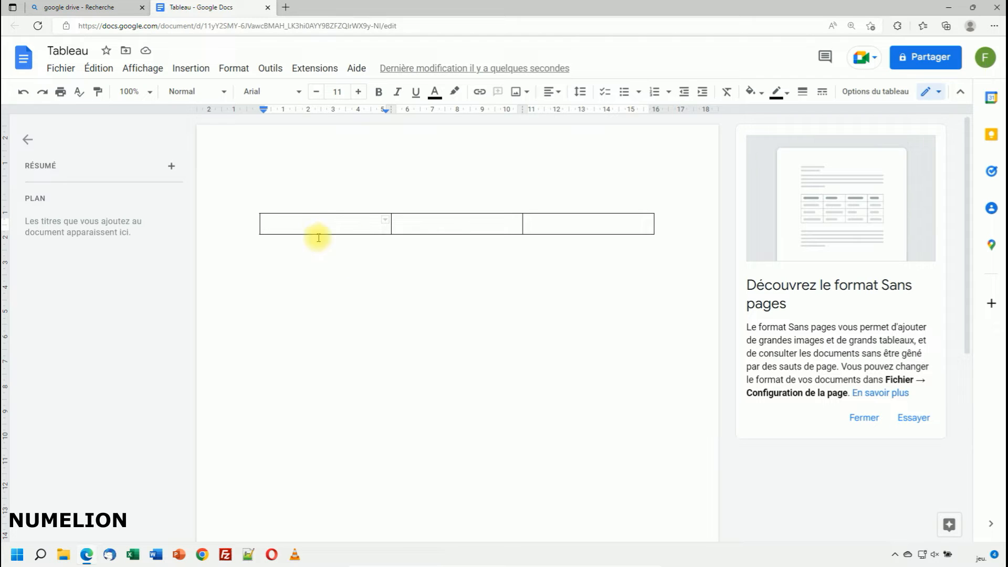
Step: Add two columns to the table, one at a time, to the right of the first column
right_click(279, 227)
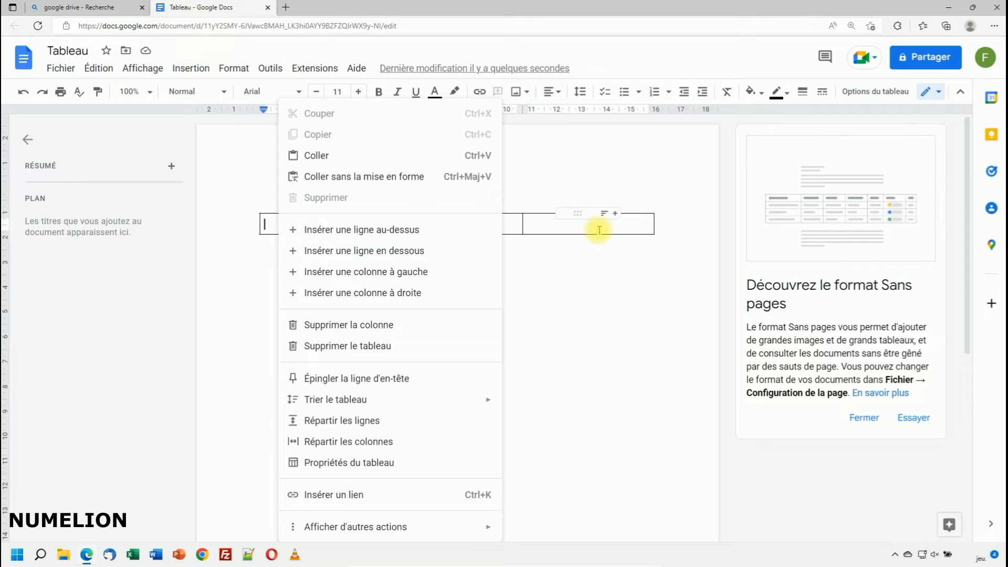
left_click(545, 231)
left_click(333, 227)
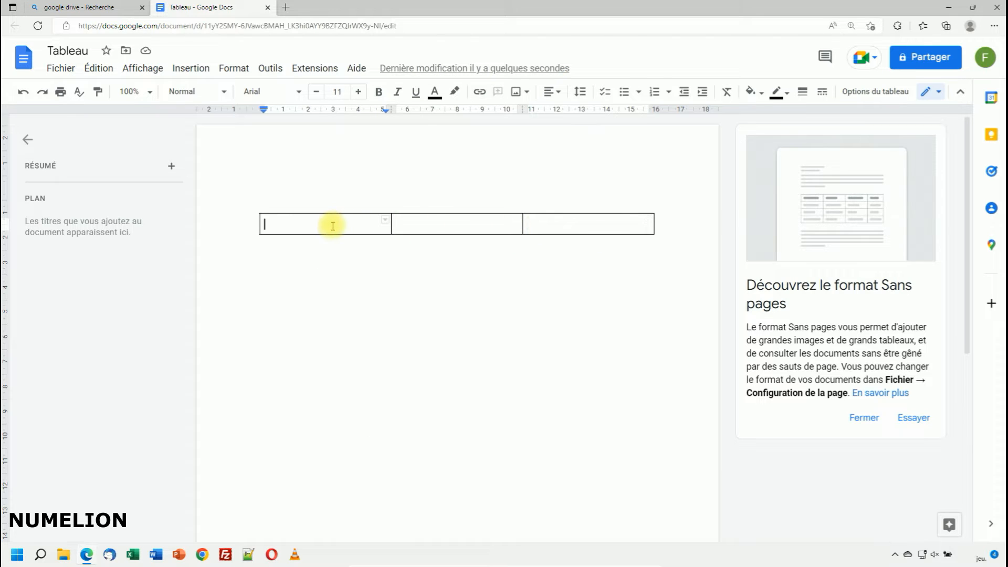
right_click(333, 227)
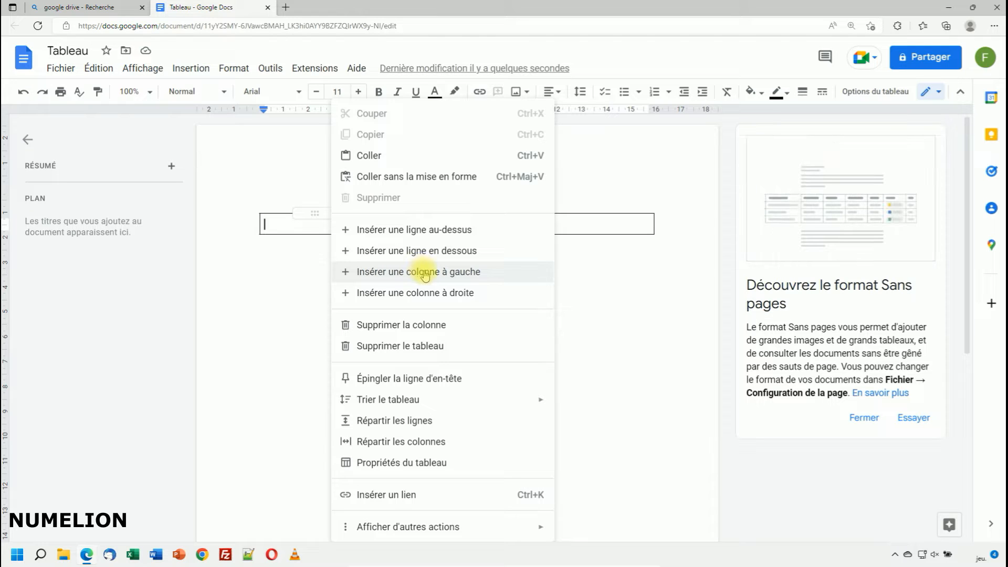
left_click(423, 293)
right_click(319, 230)
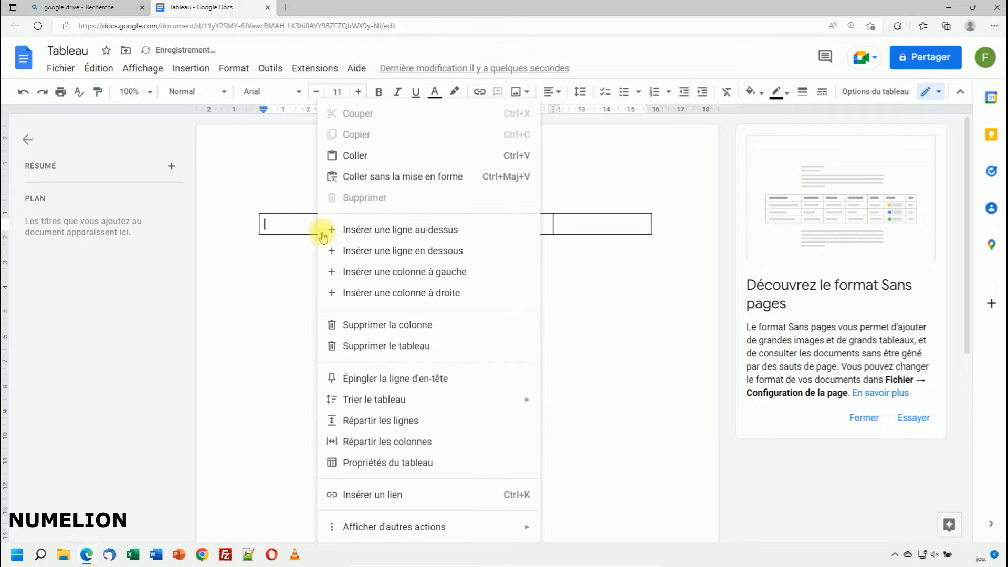
left_click(368, 287)
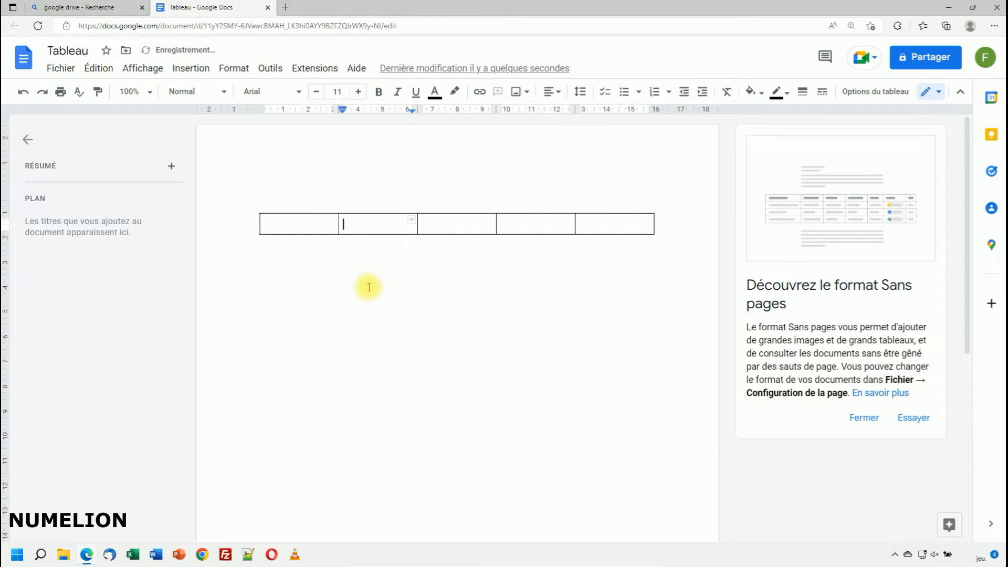
Step: Compare the column insertion options offered with the first two cells selected and with the entire row selected
left_click_drag(370, 227, 293, 227)
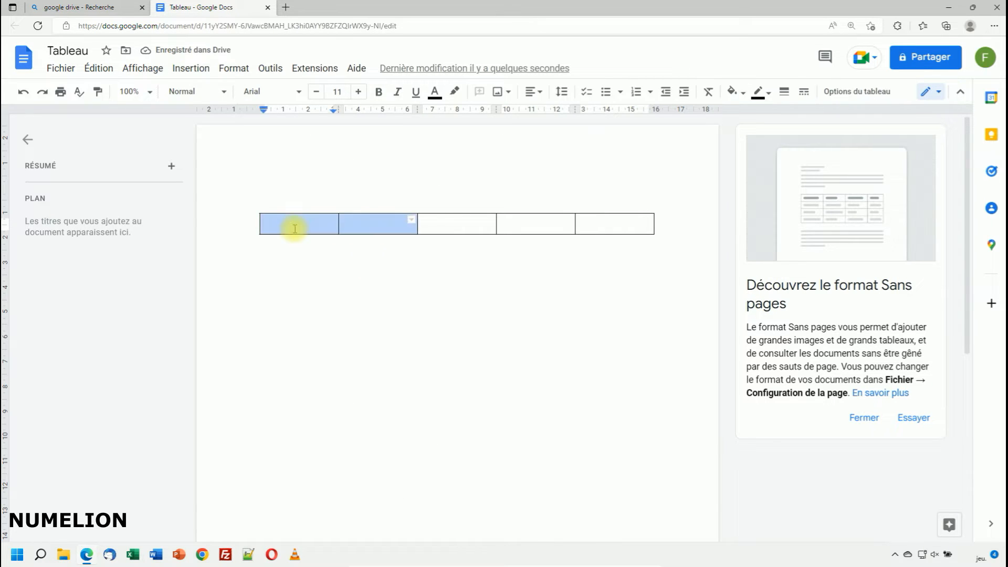
right_click(302, 227)
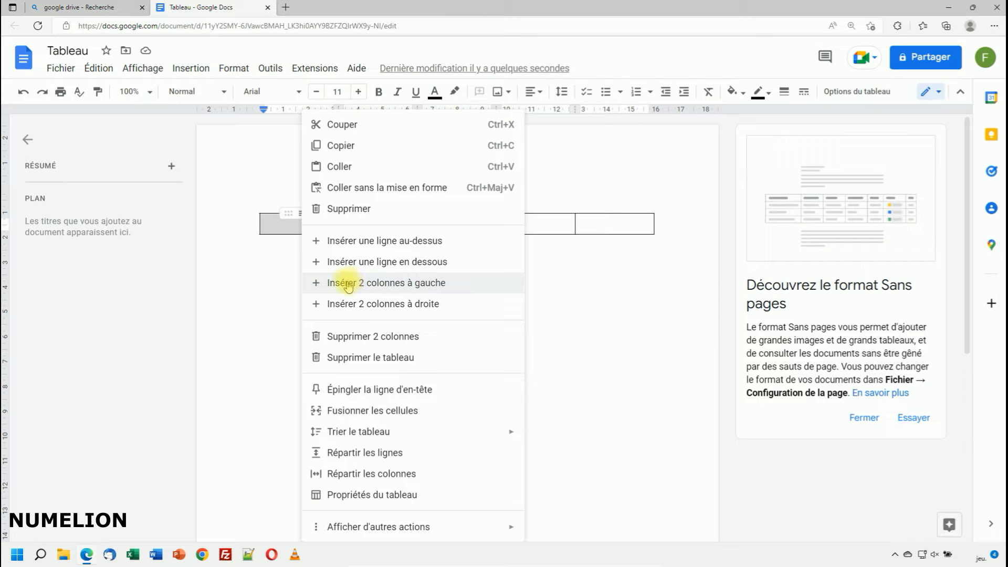
left_click_drag(578, 226, 324, 224)
right_click(316, 226)
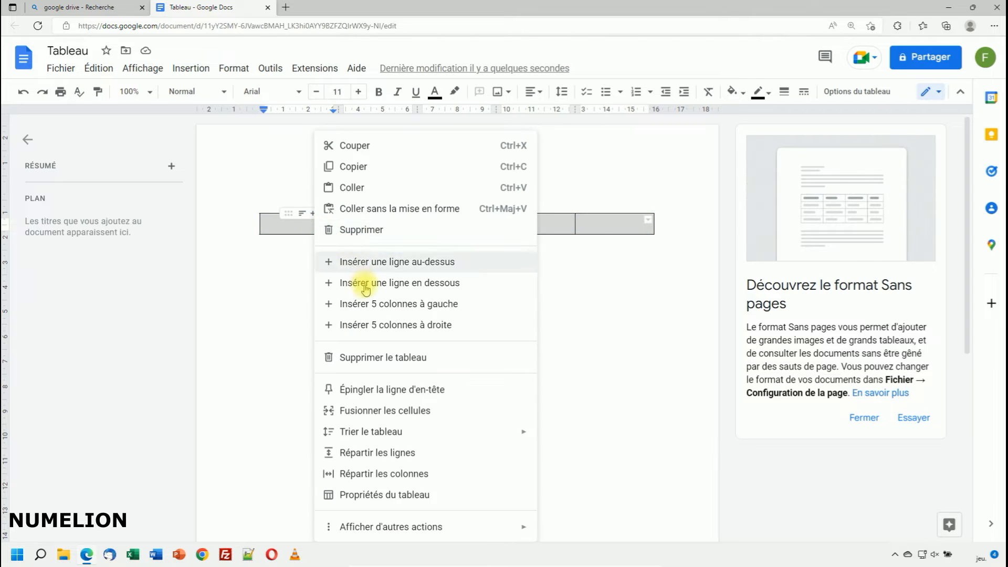
left_click(667, 290)
Step: Insert one row below the table's only row
left_click(295, 228)
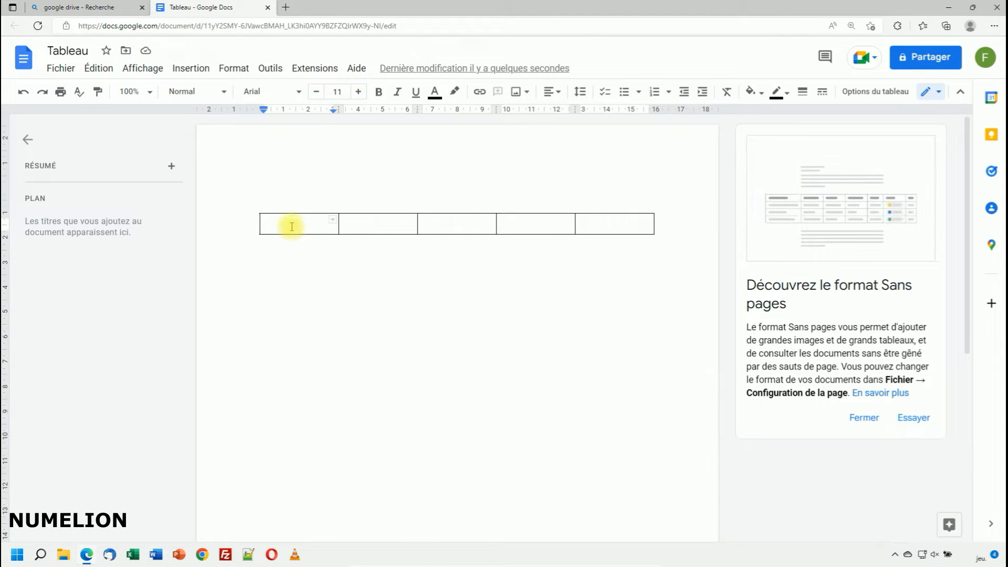
right_click(288, 230)
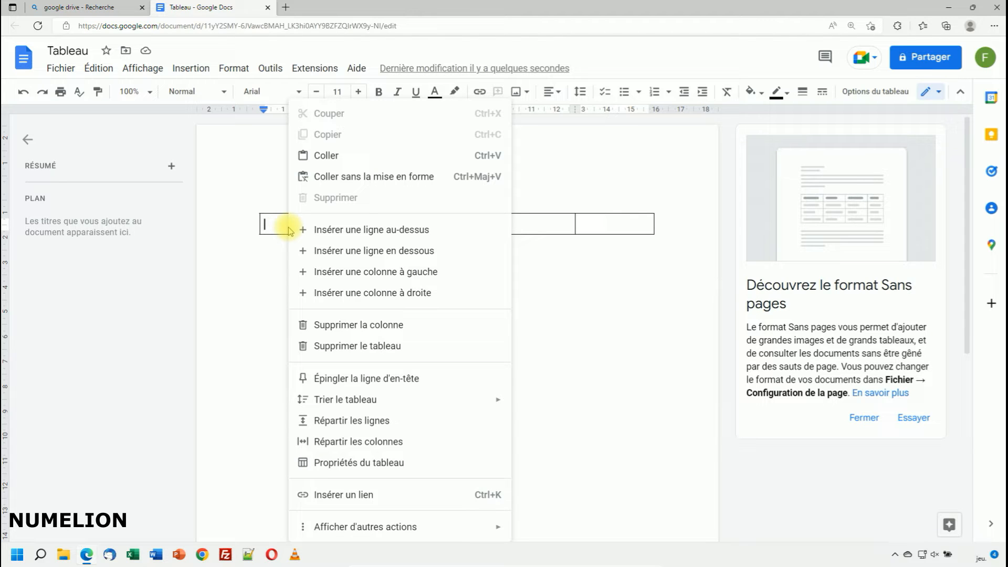
left_click_drag(274, 225, 325, 225)
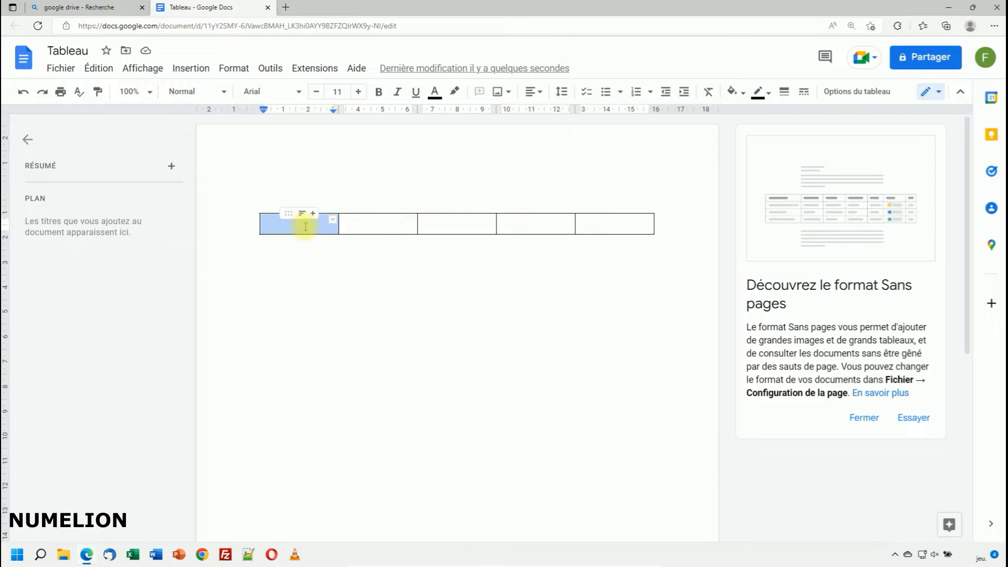
right_click(301, 229)
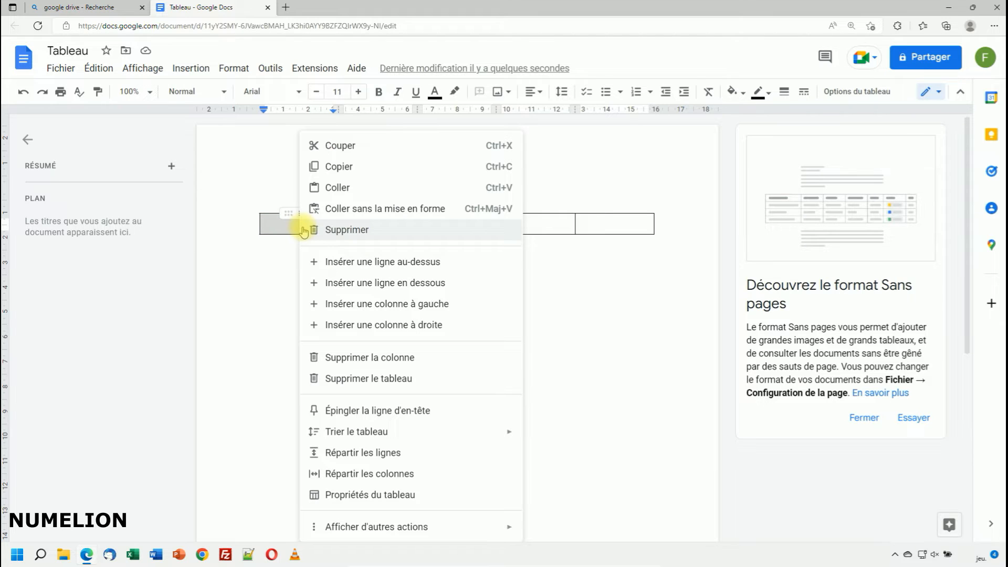
left_click(360, 282)
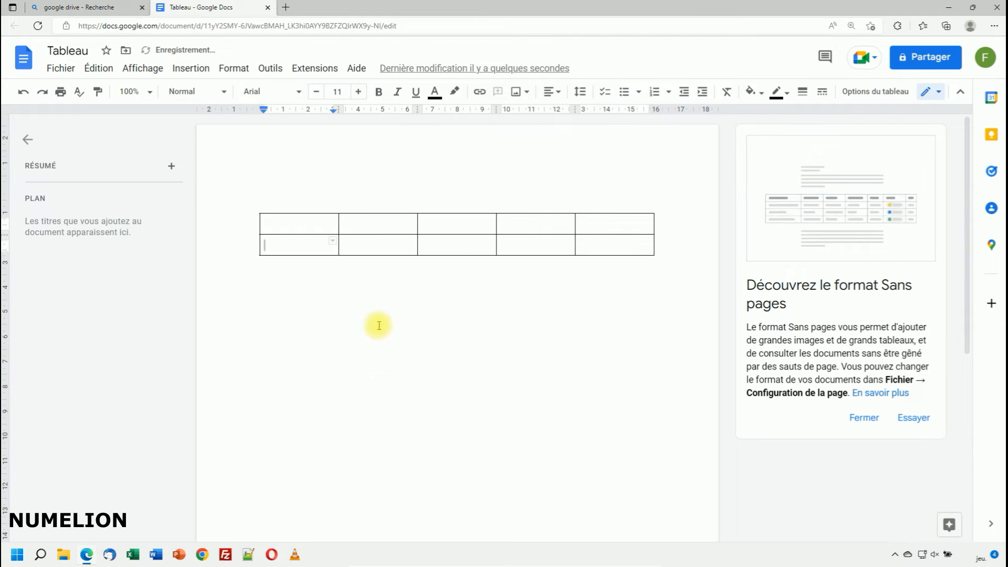
Step: Insert two rows below by selecting first-column cells across both existing rows
left_click_drag(275, 243, 267, 228)
right_click(283, 233)
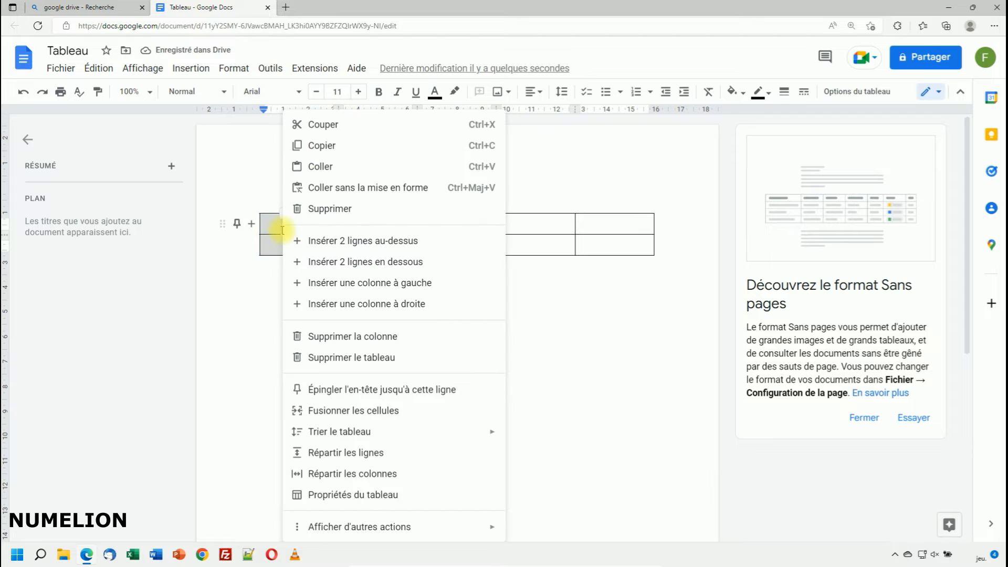
left_click(336, 268)
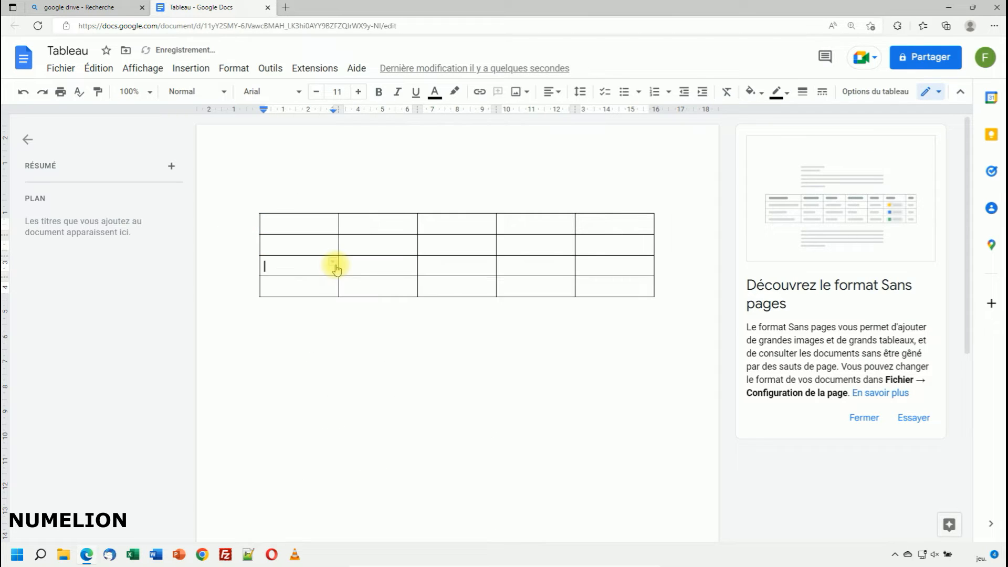
Step: Insert four rows below at once, using all four first-column cells as the selection
left_click_drag(315, 281, 280, 227)
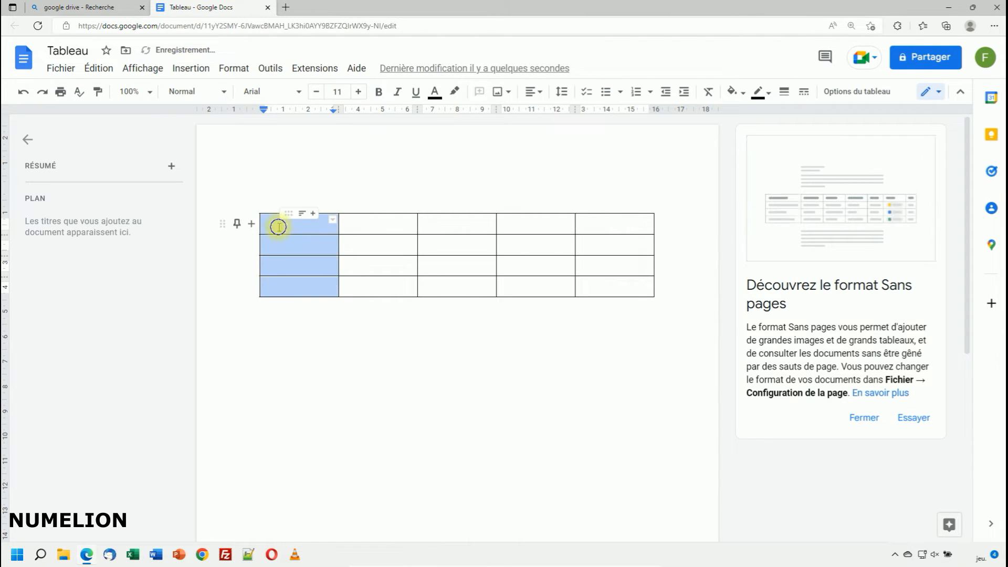
right_click(277, 226)
left_click(338, 261)
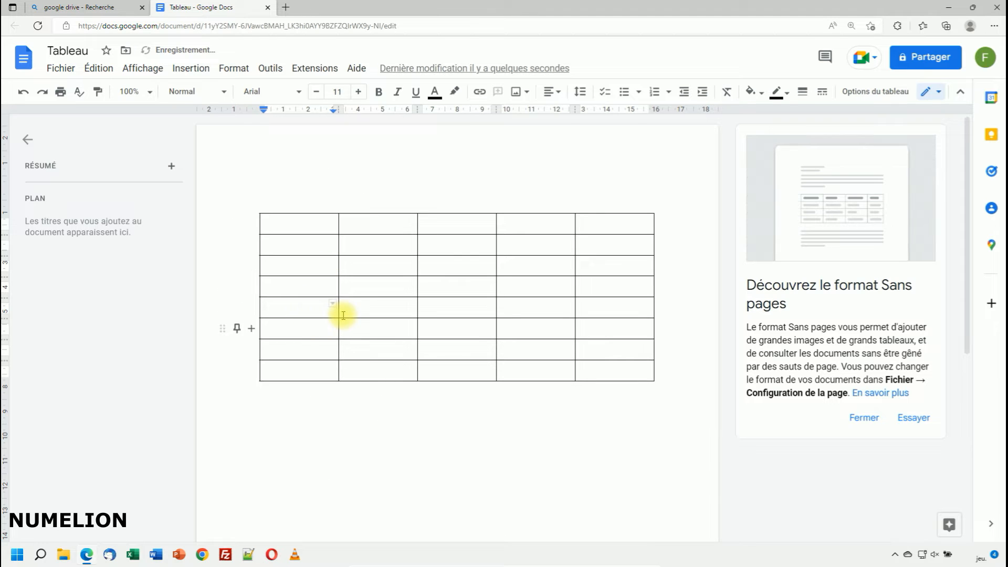
Step: Select the first-column cells from the second row to the last and insert seven rows below
left_click_drag(294, 373, 270, 307)
left_click_drag(267, 263, 268, 245)
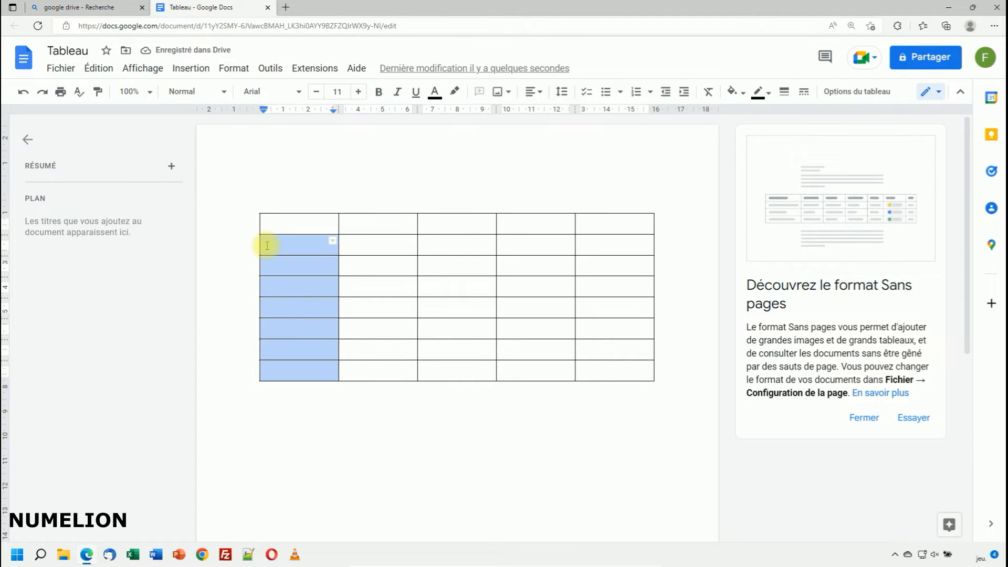
right_click(276, 264)
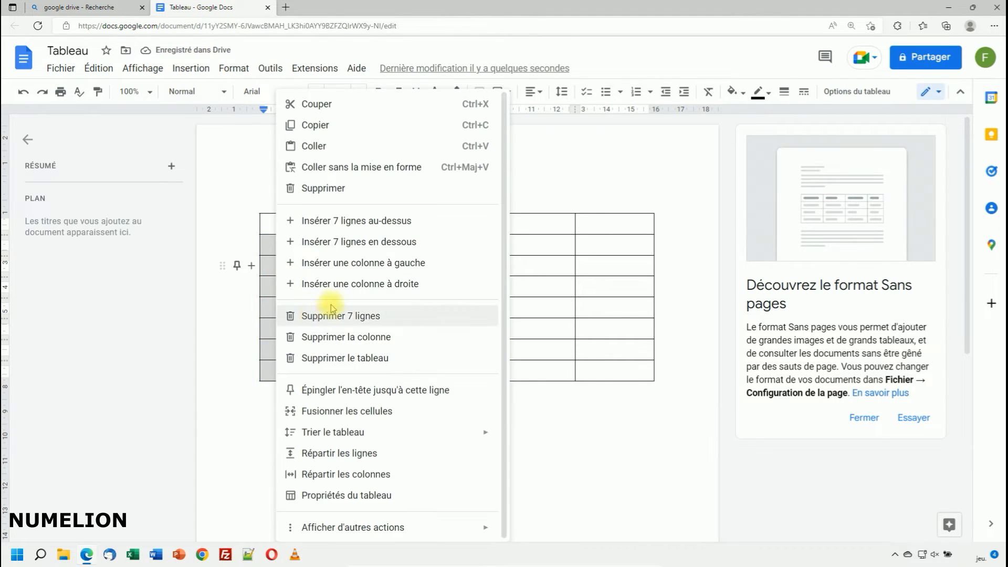
left_click(337, 242)
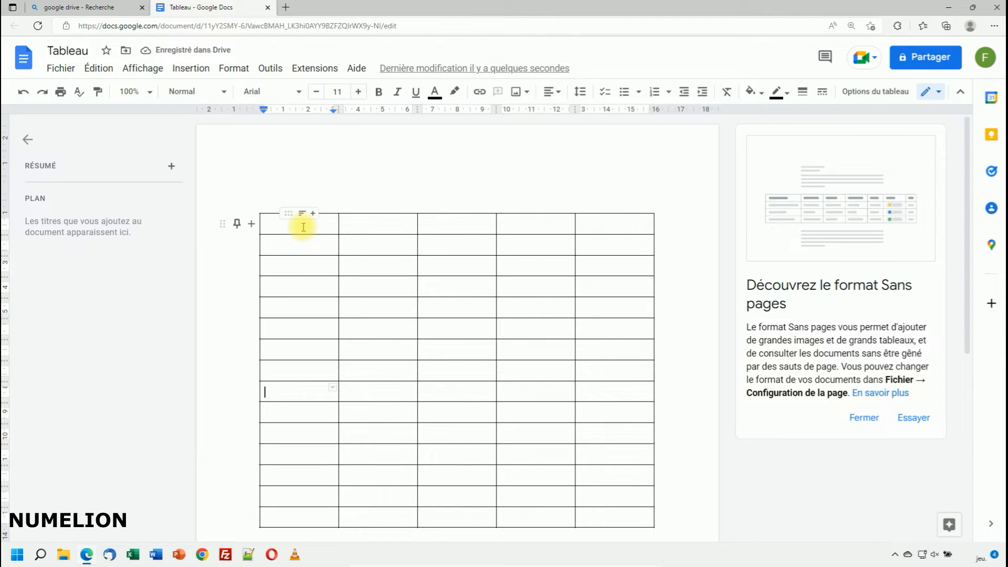
left_click_drag(303, 228, 600, 225)
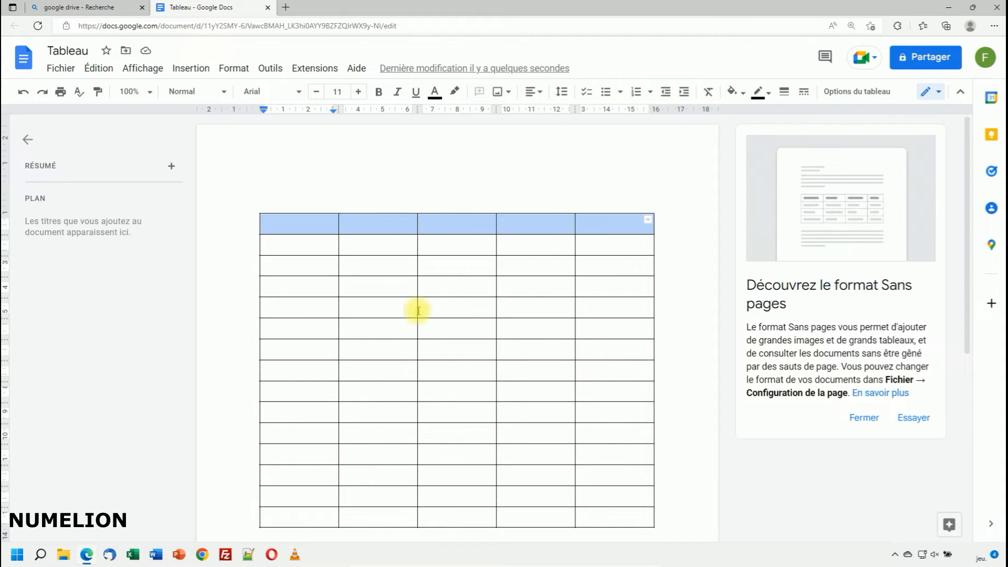
left_click_drag(292, 244, 311, 491)
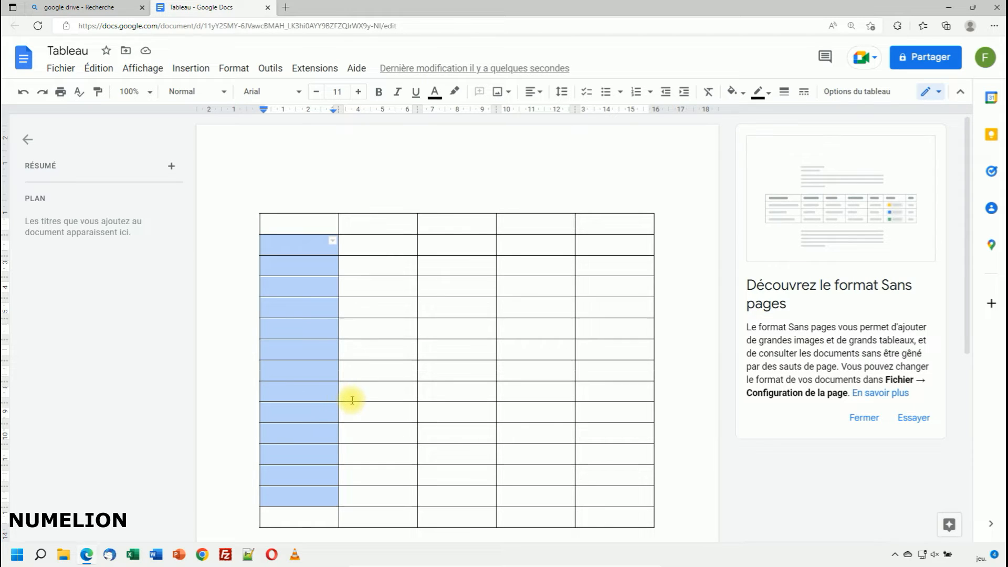
left_click(297, 226)
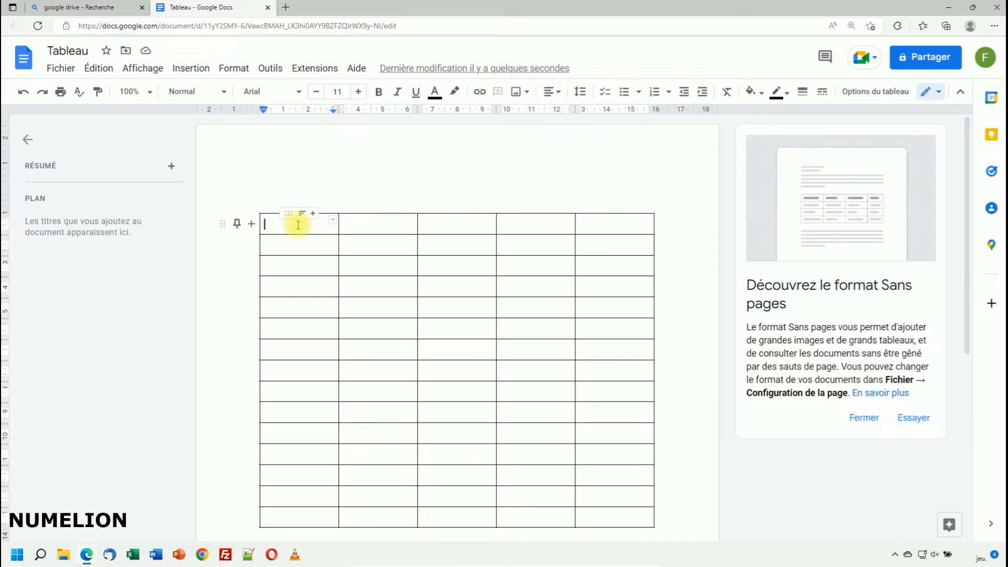
Step: Place the cursor below the table and review the table template and grid size options without inserting another table
scroll(333, 263, "down", 3)
left_click(623, 440)
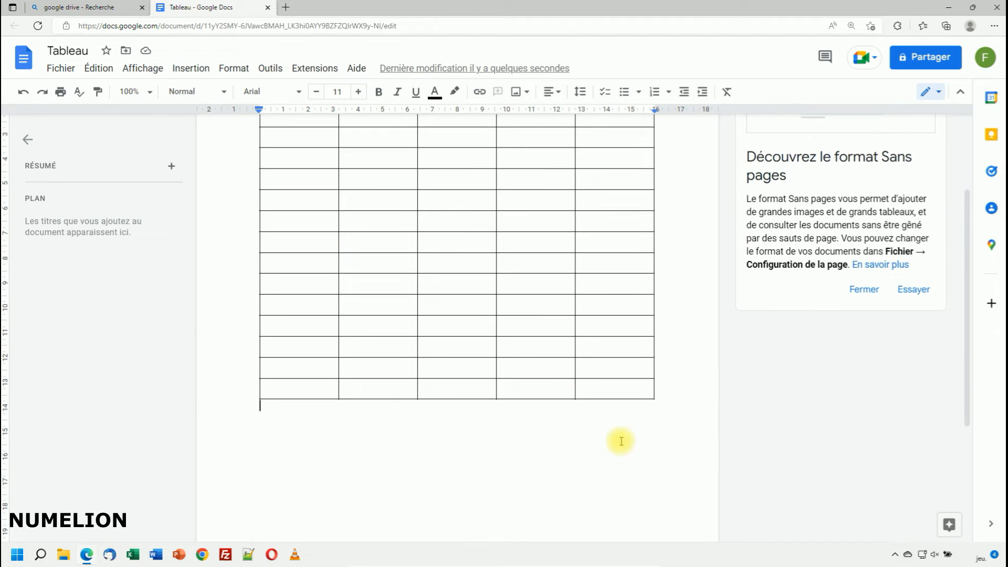
left_click(190, 68)
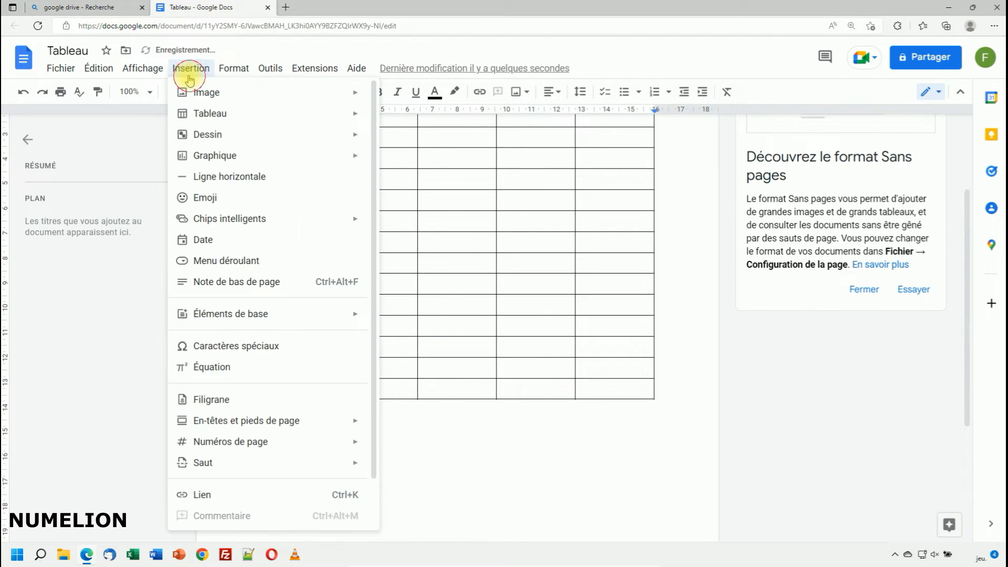
mouse_move(210, 117)
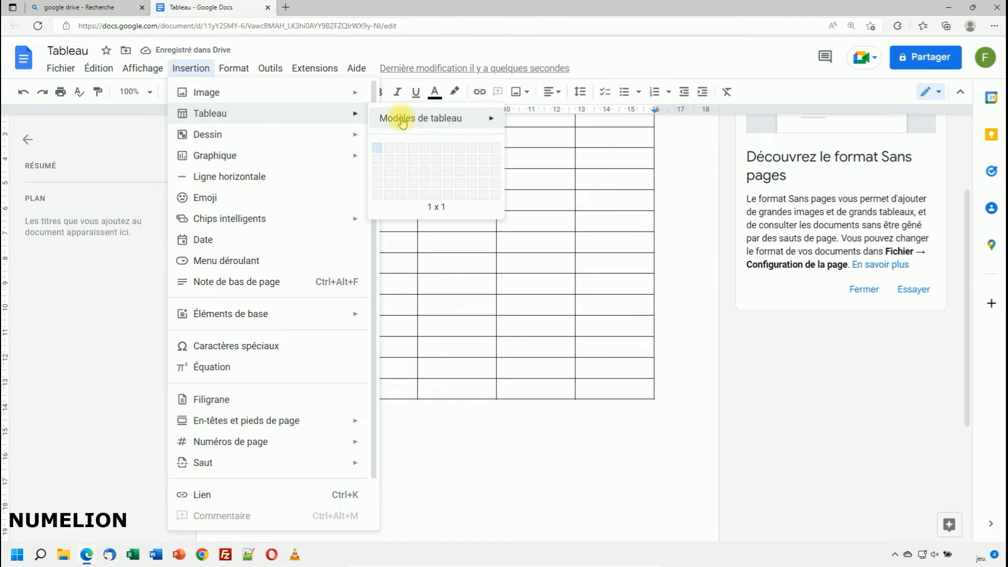
mouse_move(415, 118)
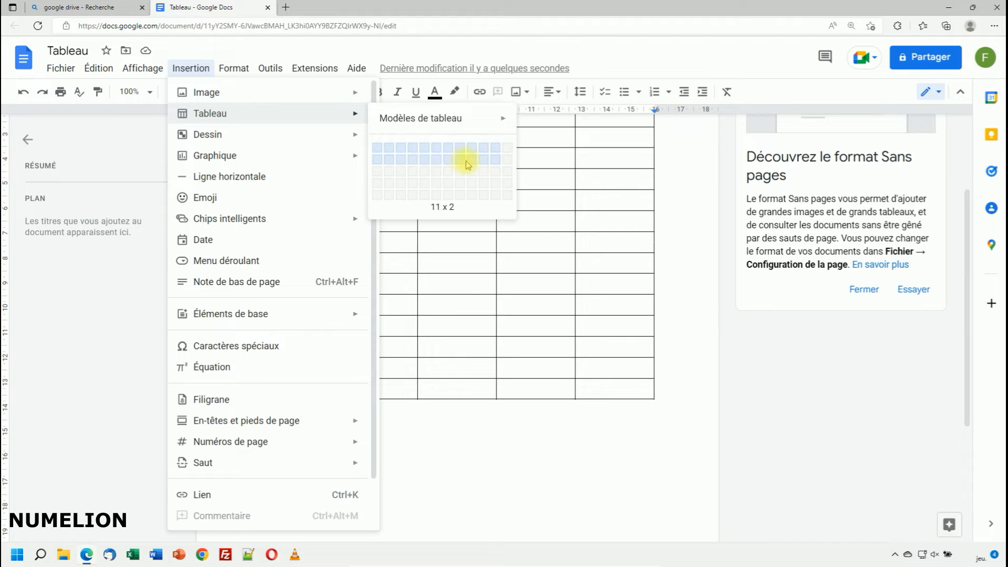
left_click(453, 465)
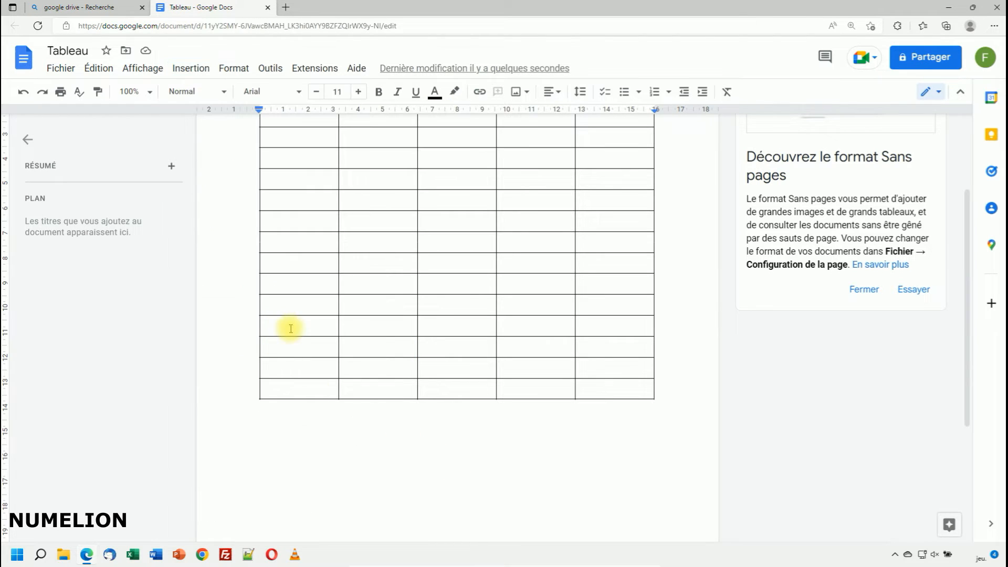
scroll(344, 355, "up", 3)
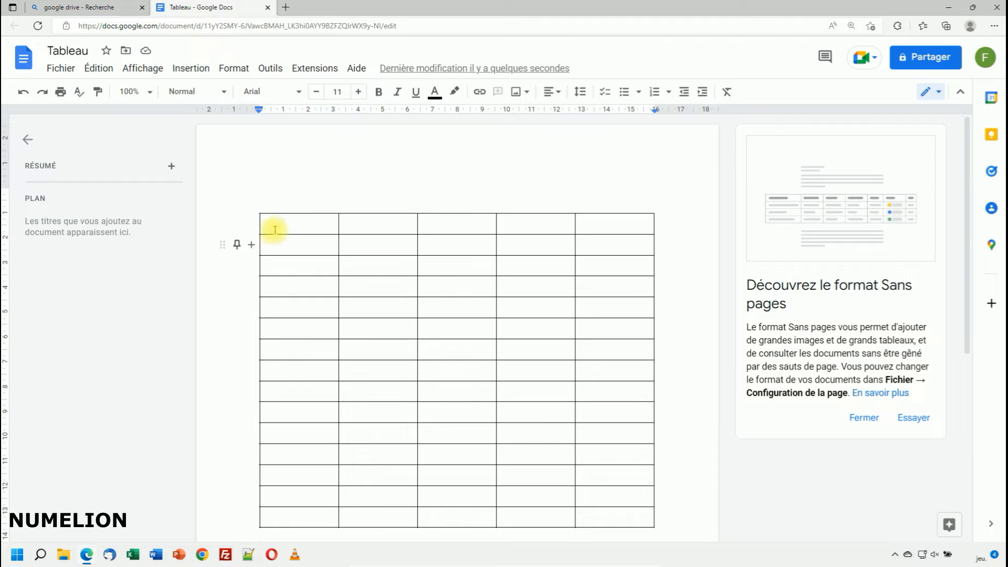
Step: Fill the background of all five cells in the table's first row with black
left_click_drag(275, 226, 594, 231)
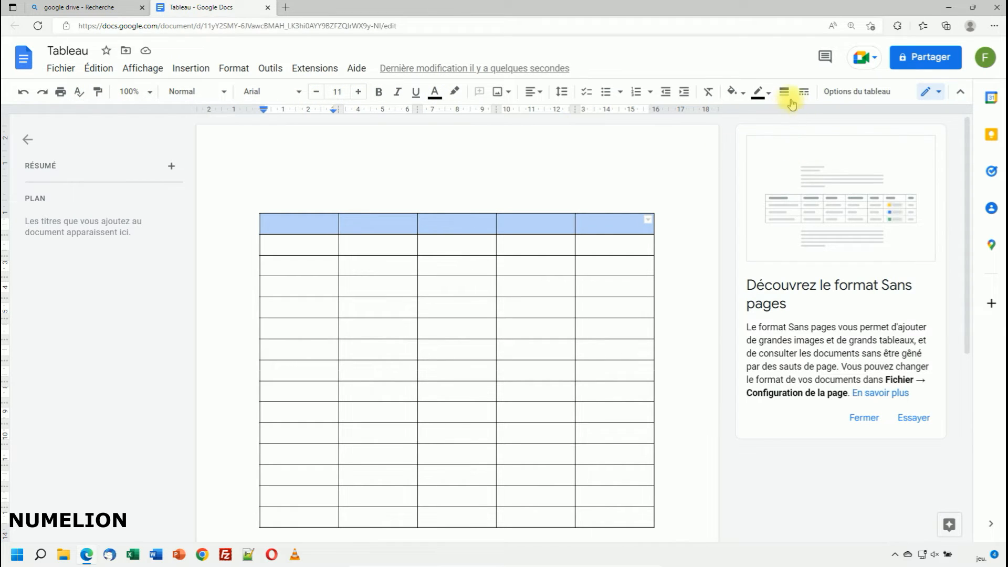
left_click(732, 93)
left_click(738, 137)
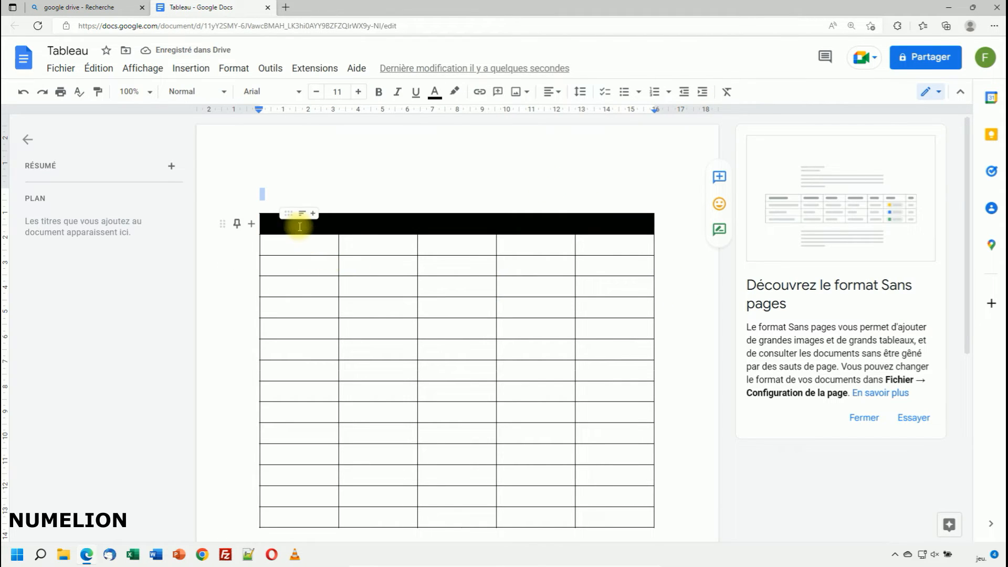
Step: Set the table border to red with a width of 2.25 pt in the table properties
left_click_drag(311, 218, 624, 221)
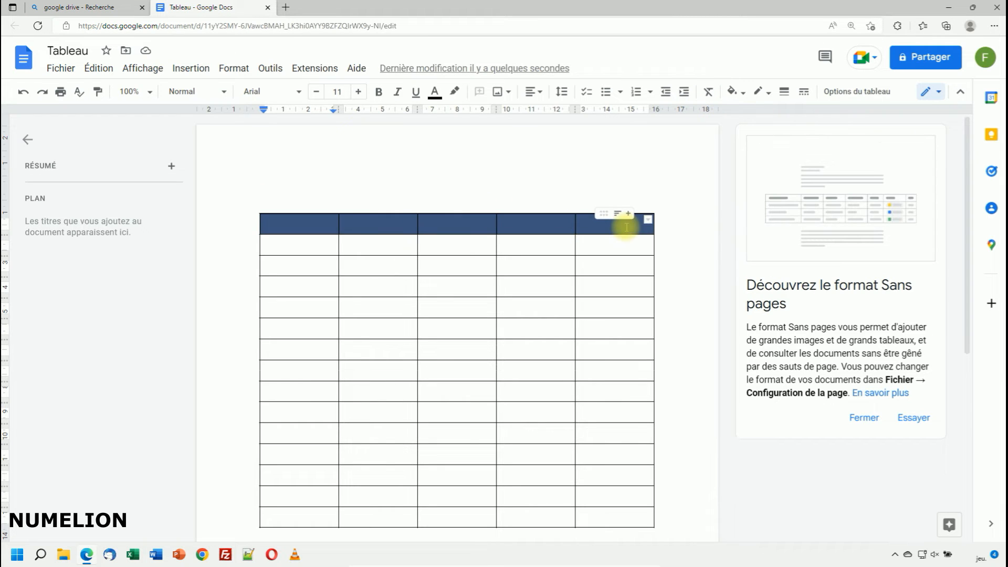
left_click(848, 93)
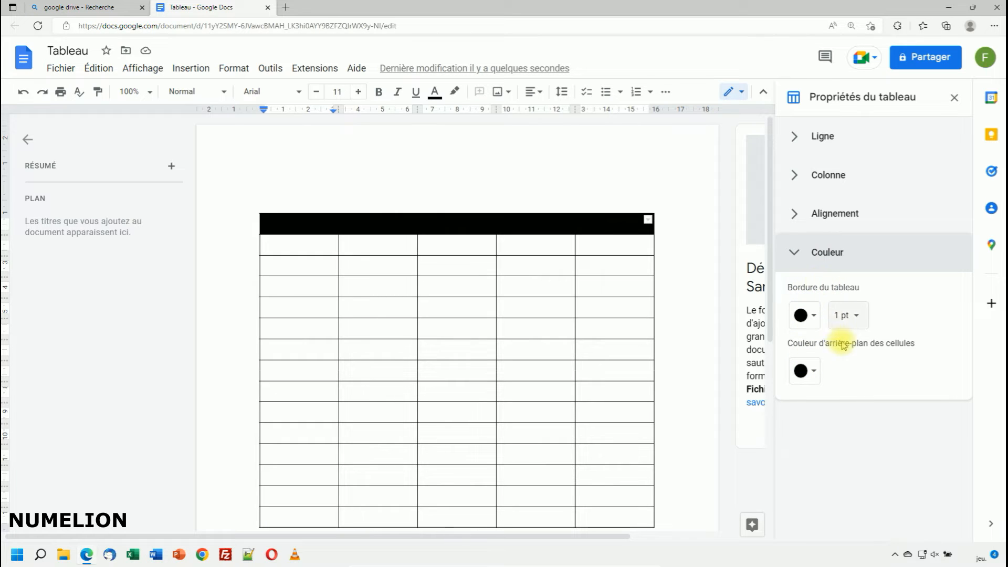
left_click(805, 318)
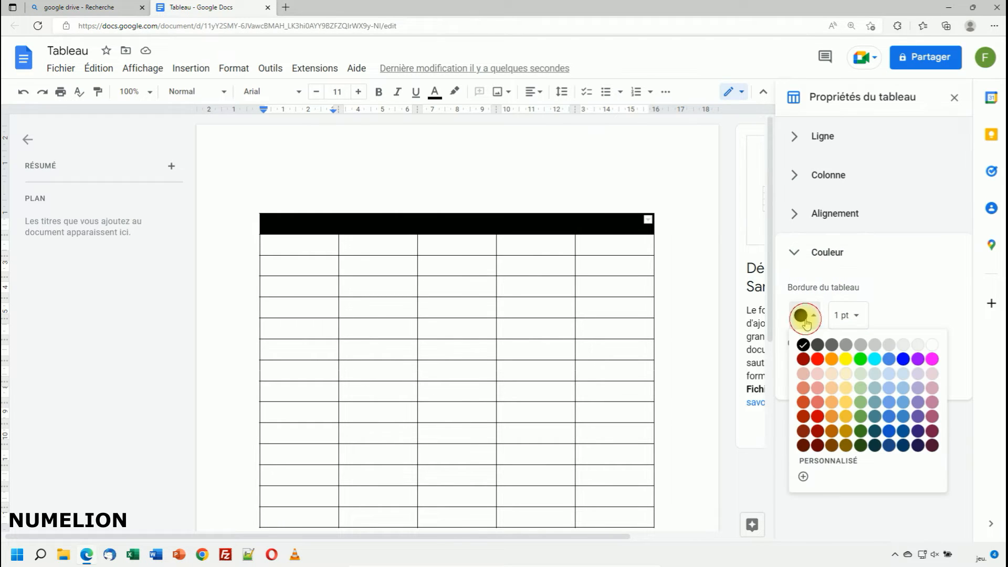
left_click(818, 359)
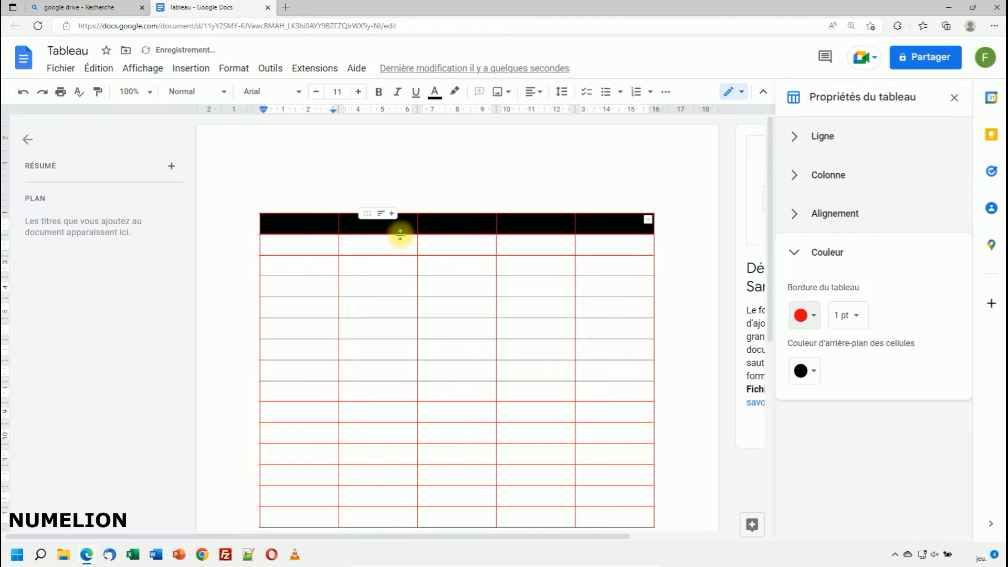
left_click(845, 315)
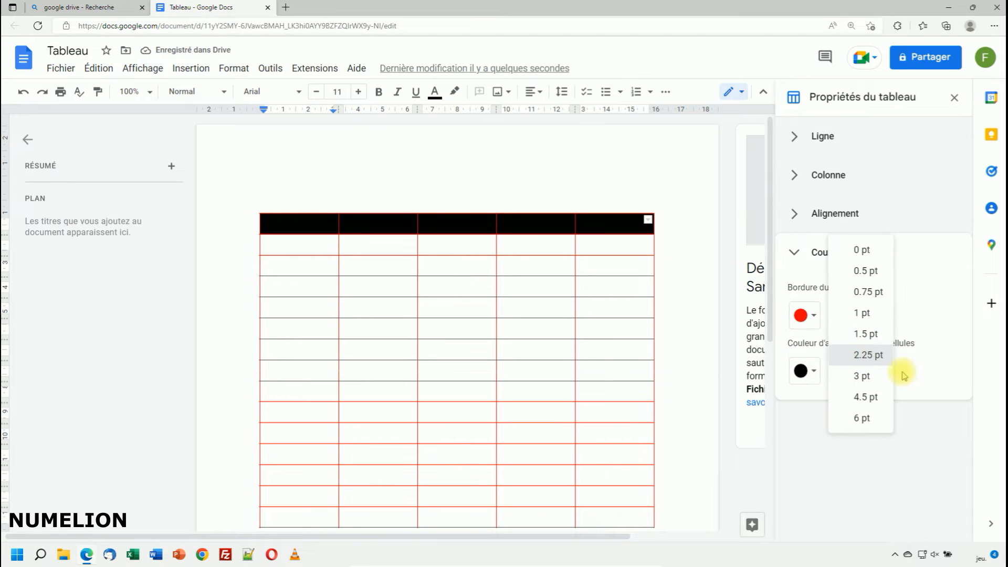
left_click(883, 355)
Step: Restore the table border to black with a width of 1 pt
left_click(849, 315)
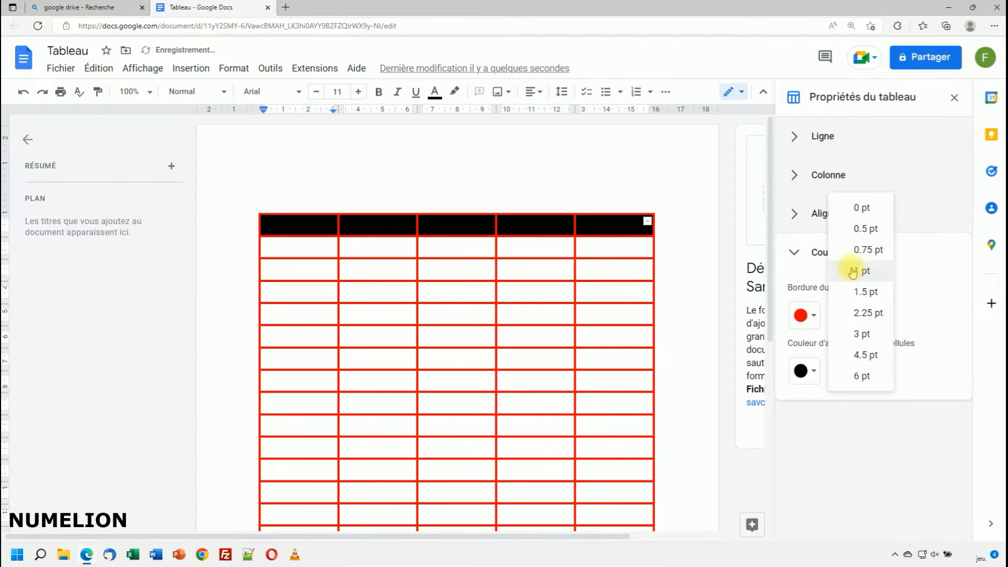
left_click(852, 271)
left_click(801, 315)
left_click(802, 344)
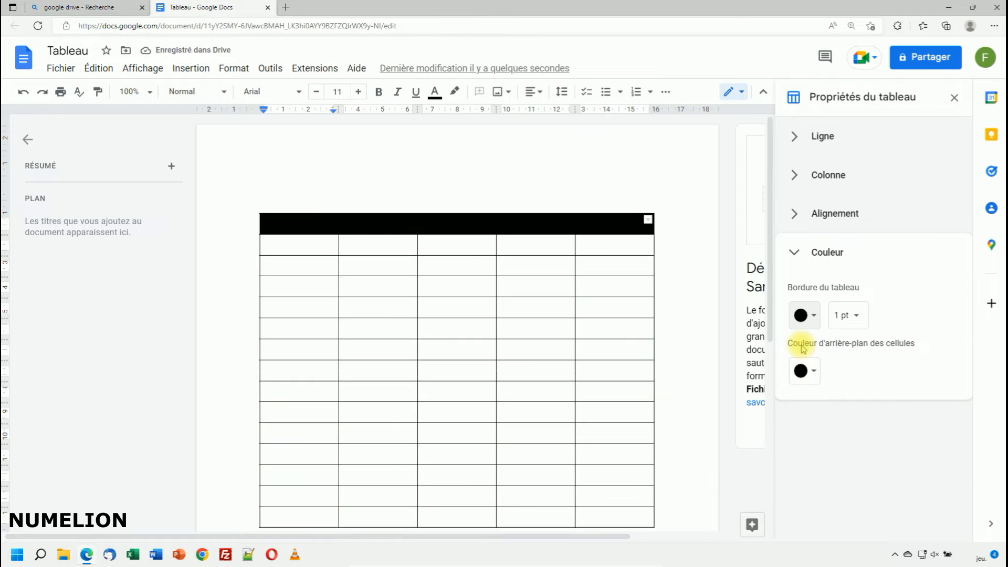
Step: Set the vertical alignment of the first cell below the black header row to Milieu
left_click(818, 215)
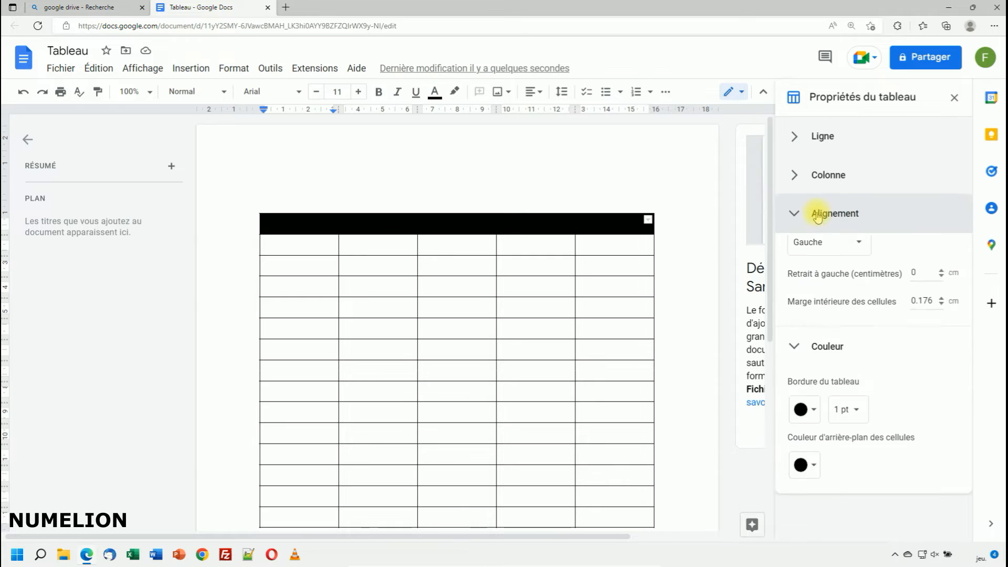
left_click(317, 250)
left_click(835, 276)
left_click(822, 293)
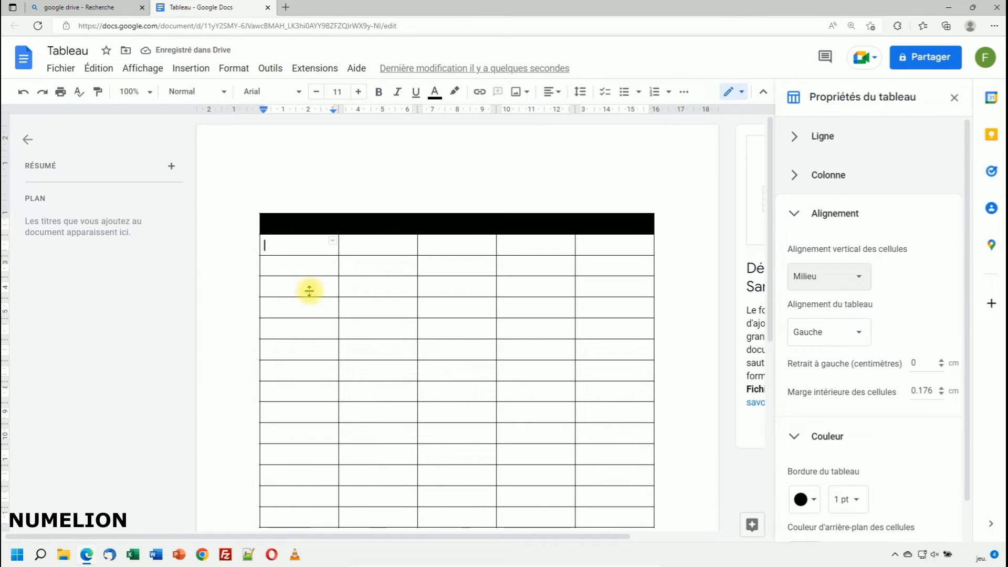
Step: Enter "test" in the first cell below the header row and centre it horizontally
key("ctrl+z")
left_click(292, 246)
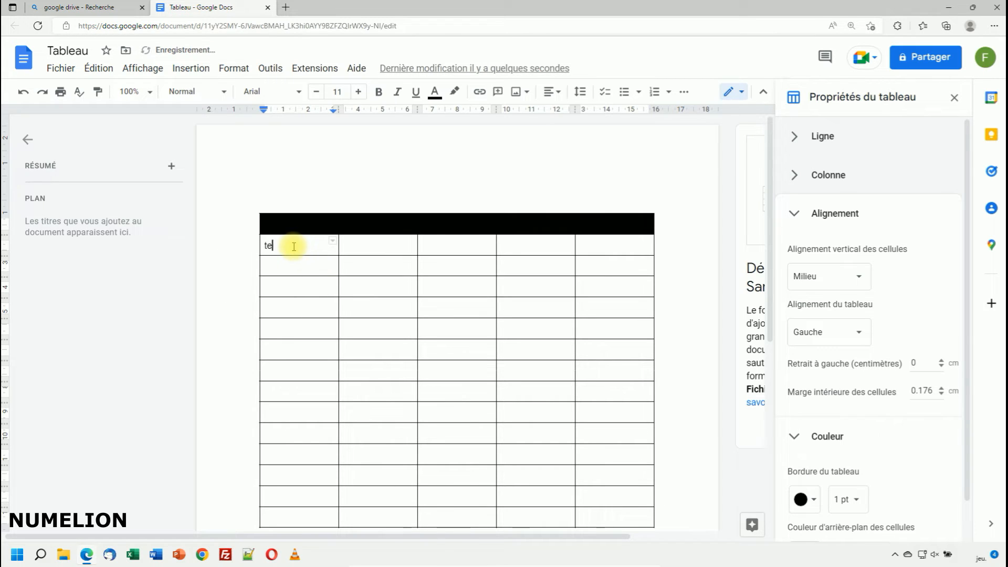
left_click(270, 263)
double_click(271, 247)
left_click(283, 247)
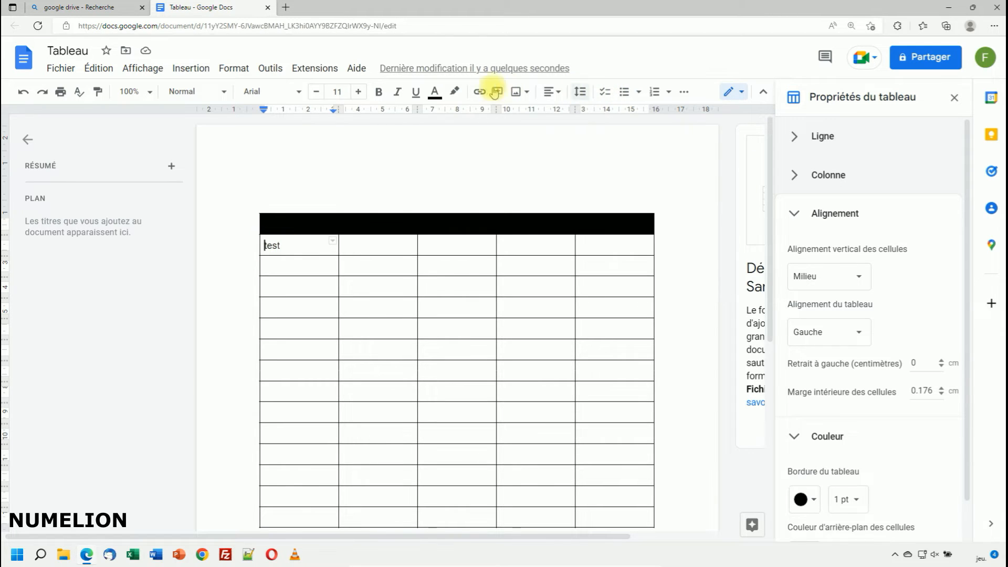
left_click(563, 94)
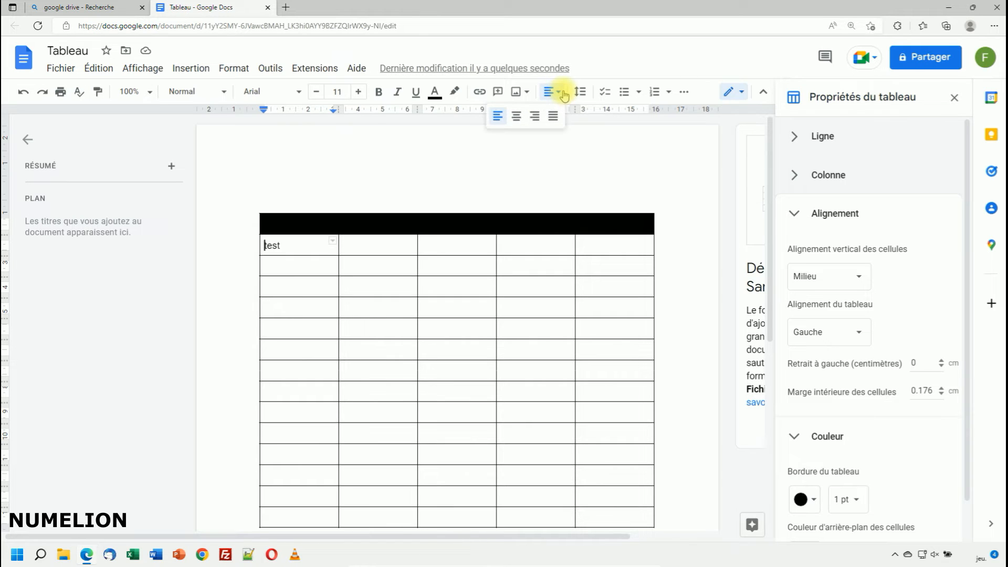
left_click(517, 118)
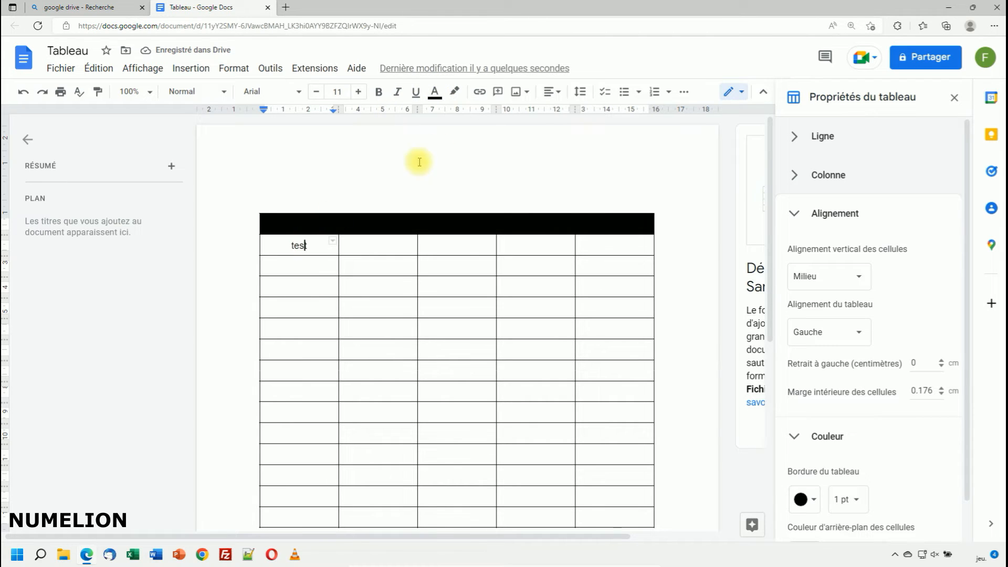
Step: Colour the word "test" in the first cell below the header row red
left_click(435, 91)
left_click(448, 130)
double_click(299, 246)
left_click(435, 91)
left_click(440, 130)
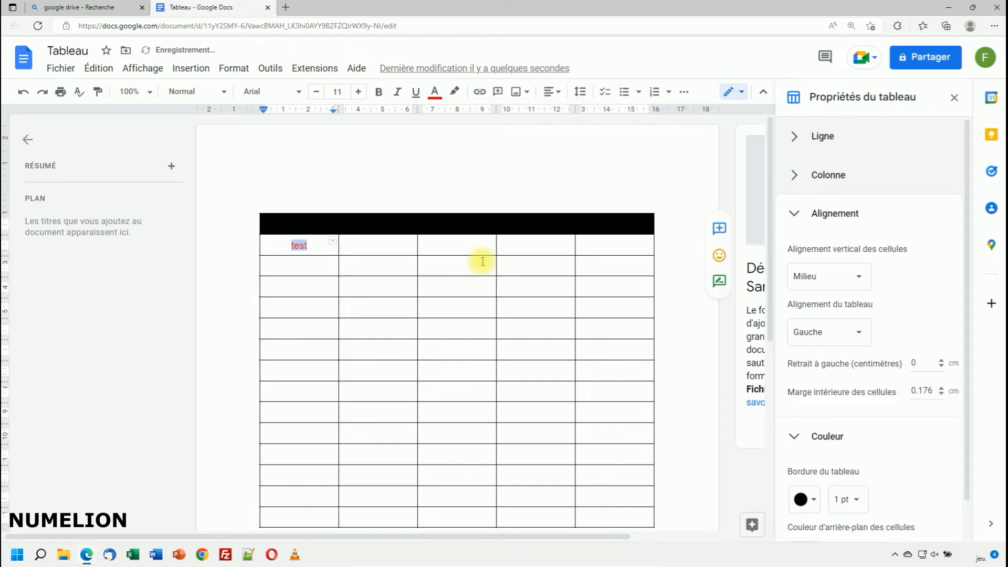
Step: Delete the sample text from the cell and set its text colour back to black
key("BackSpace")
left_click(435, 92)
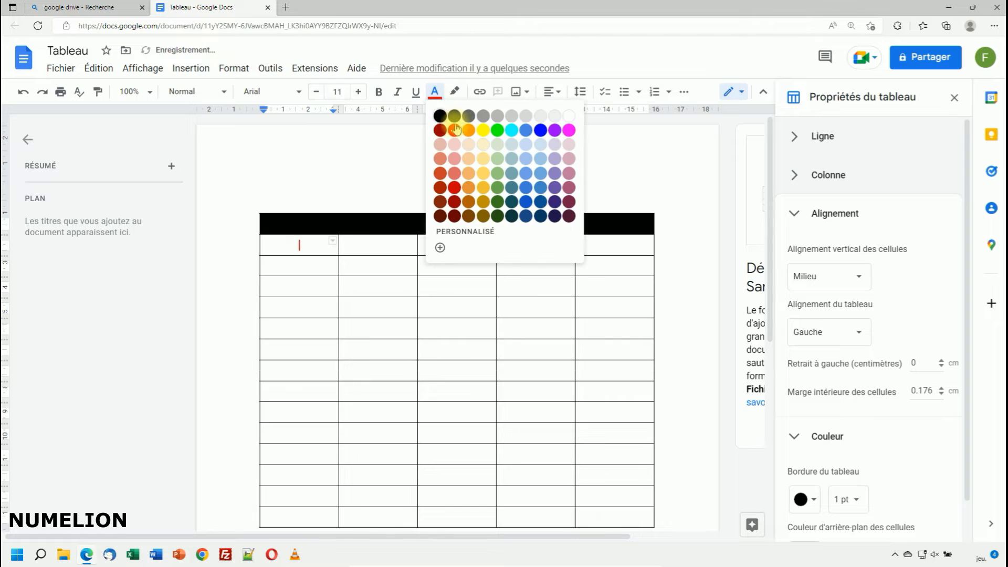
left_click(443, 115)
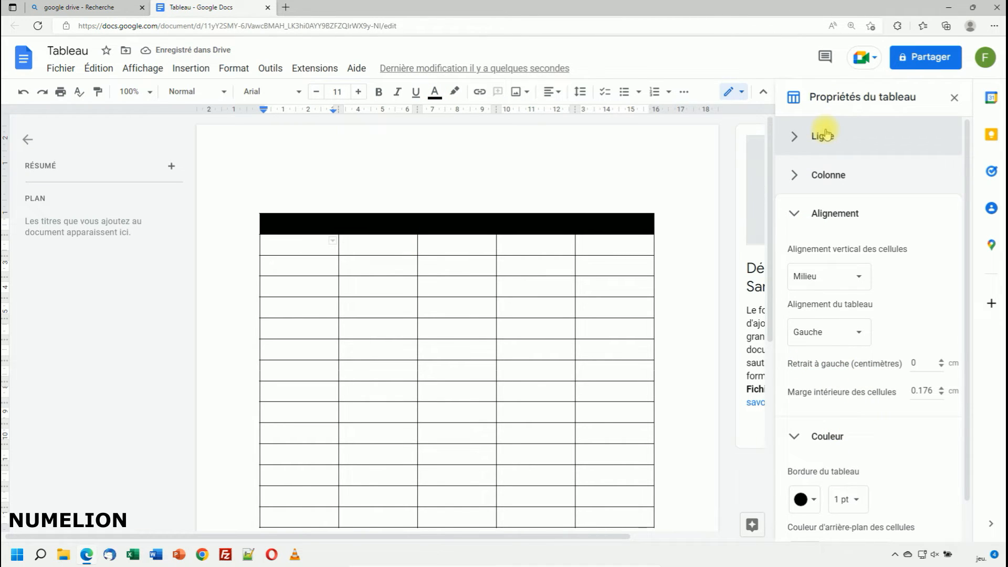
Step: Enable a minimum row height for the second row and raise it to 1.7 cm
left_click(842, 138)
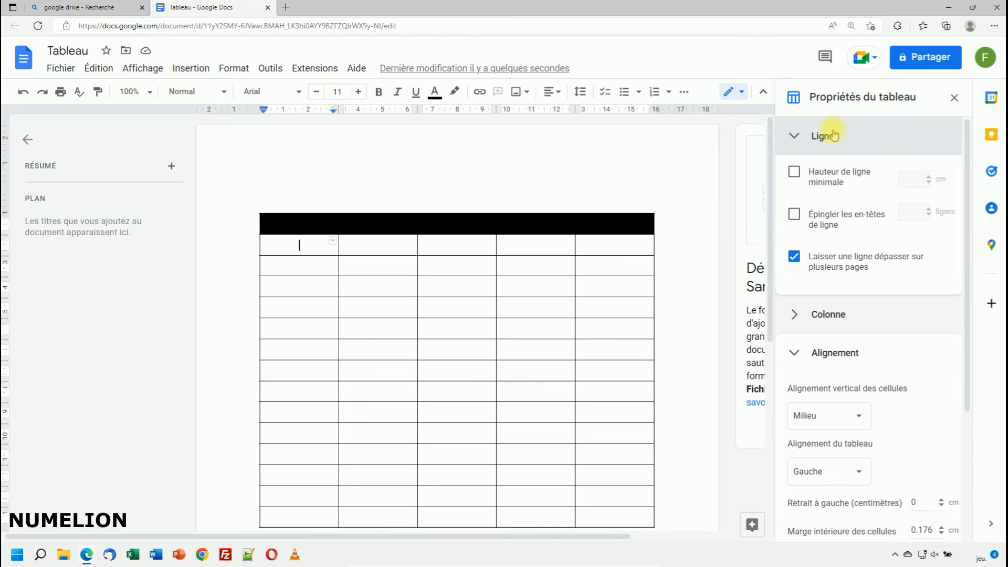
left_click(829, 187)
left_click(930, 176)
left_click(930, 176)
left_click(930, 177)
left_click(930, 176)
left_click(930, 177)
left_click(930, 177)
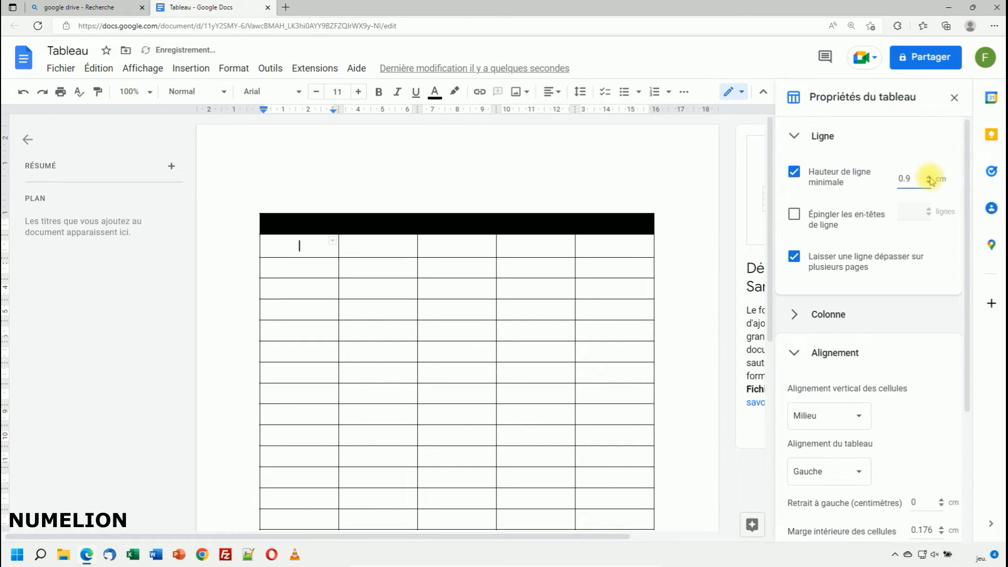
left_click(929, 177)
left_click(929, 177)
left_click(929, 177)
left_click(929, 177)
left_click(929, 177)
left_click(929, 177)
left_click(929, 177)
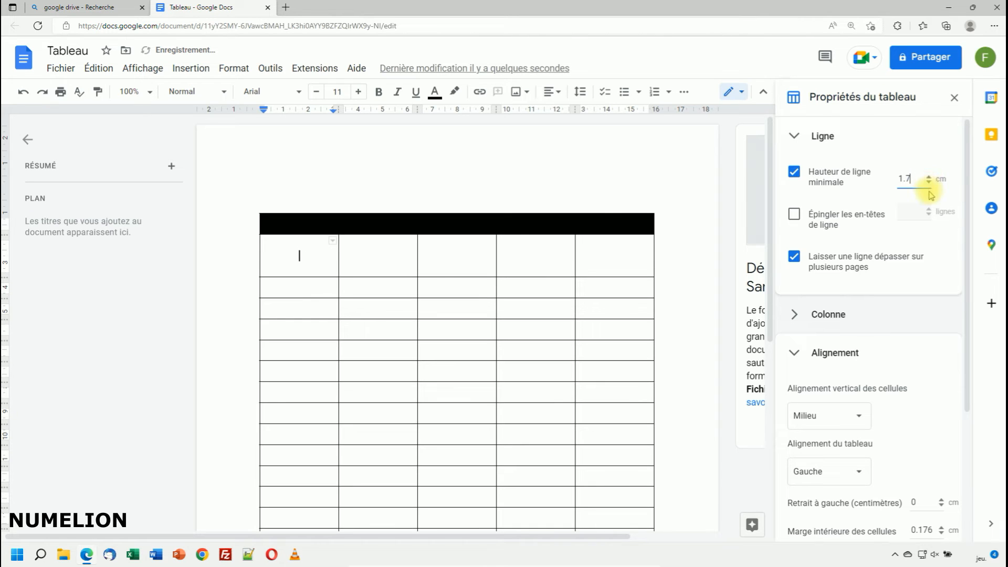
Step: Reduce the second row's minimum height and turn the minimum row height option off
left_click(930, 182)
left_click(930, 182)
left_click(930, 182)
left_click(930, 183)
left_click(929, 182)
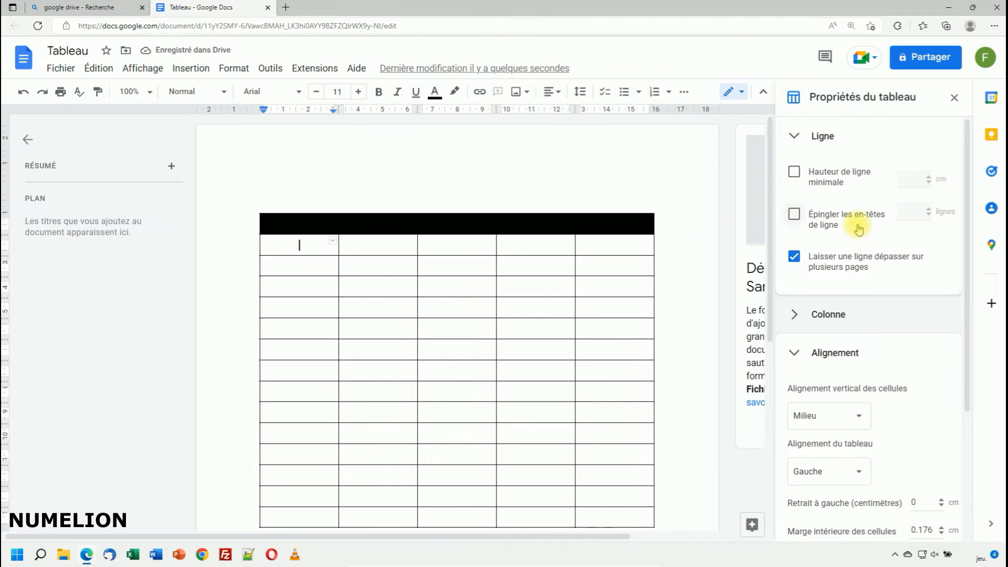
Step: Review the column properties for a block of cells below the header, and dismiss the Sans pages suggestion
left_click_drag(327, 259, 504, 411)
left_click(302, 248)
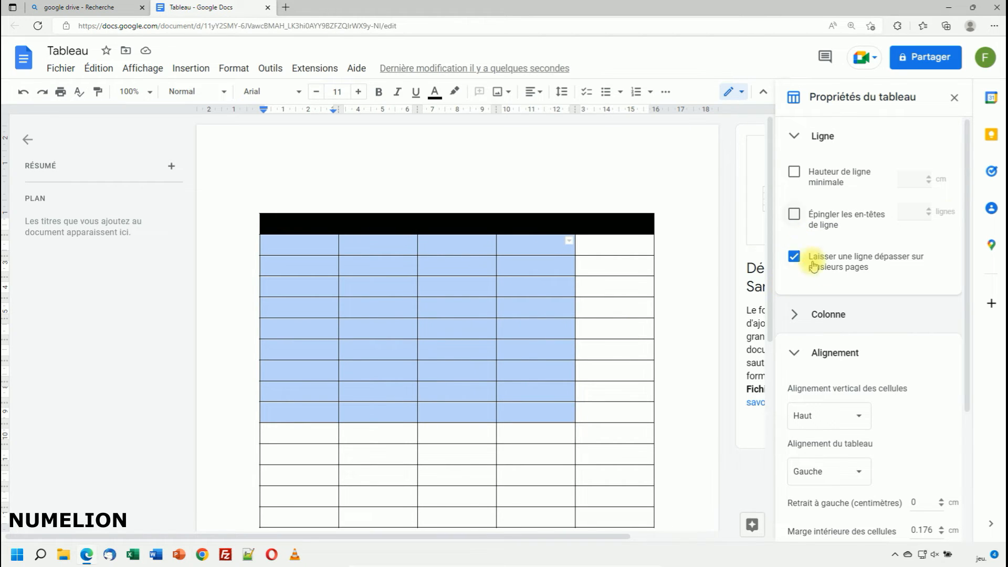
left_click(820, 320)
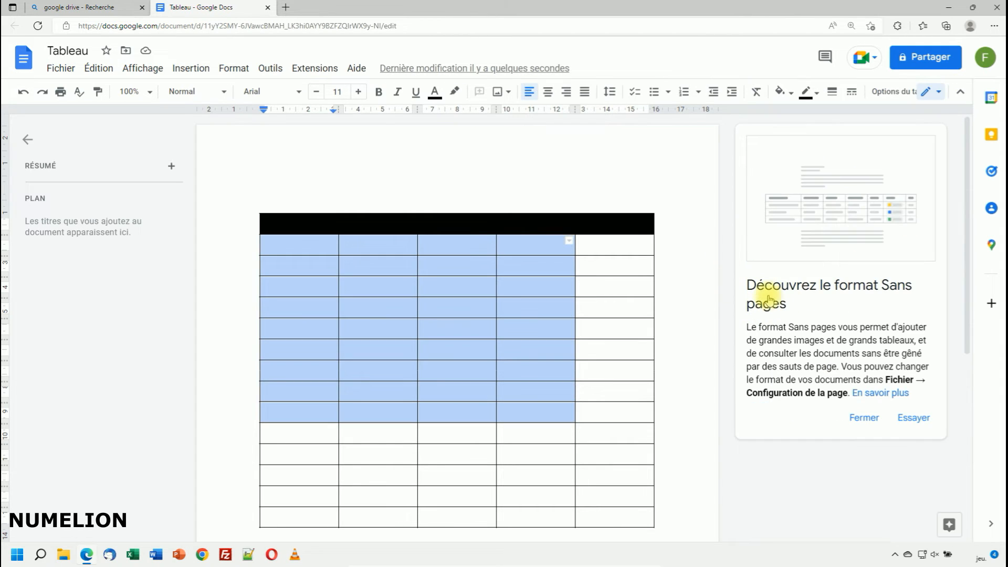
left_click(859, 414)
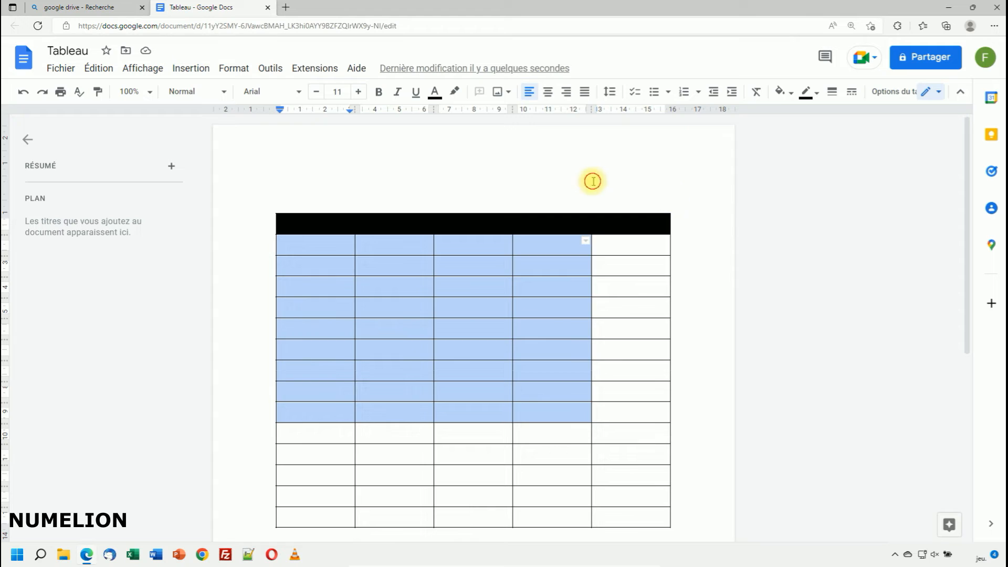
Step: Enter "Clients" in the first header cell and colour the text white
left_click(545, 202)
left_click(334, 229)
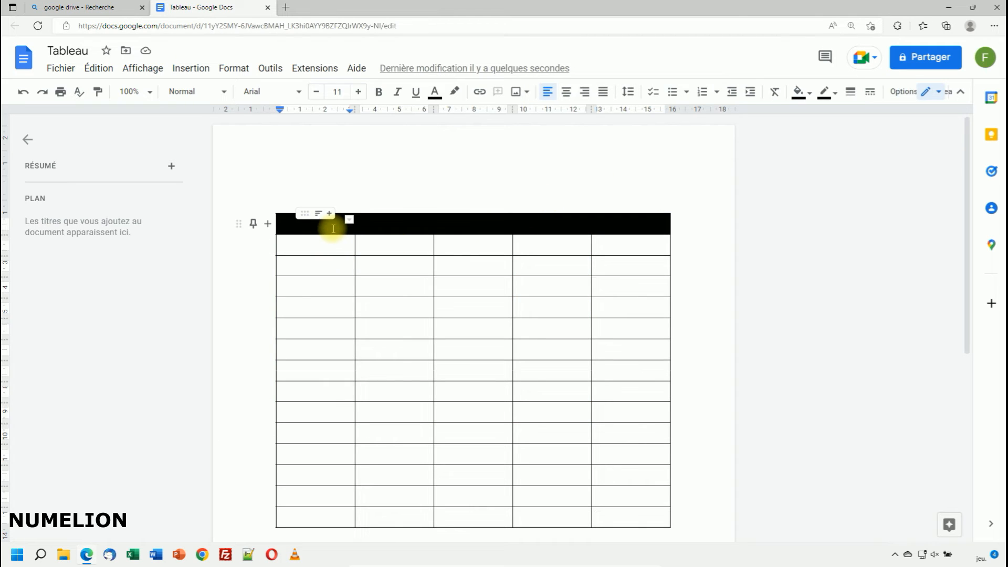
type("t")
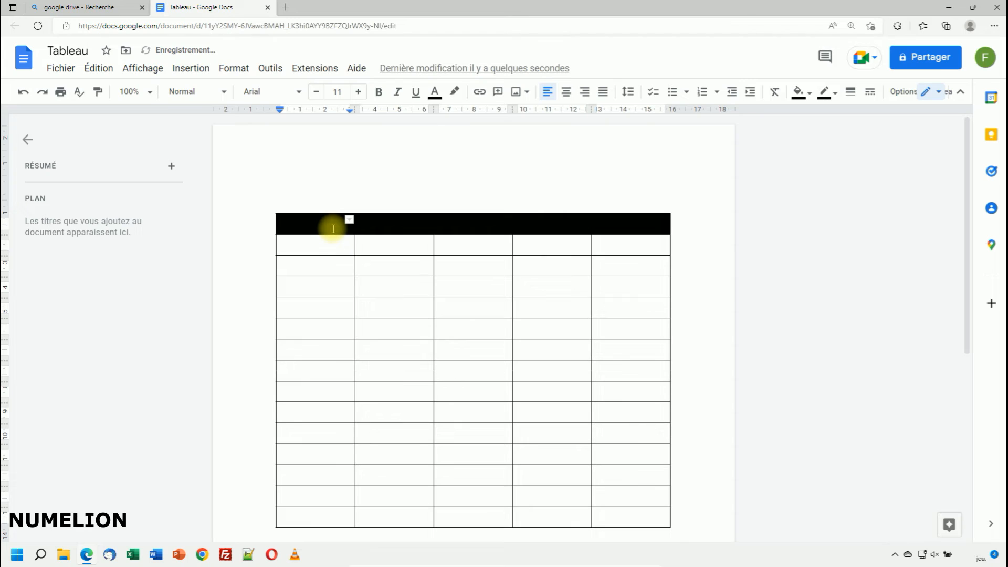
left_click(312, 247)
left_click(313, 224)
triple_click(312, 224)
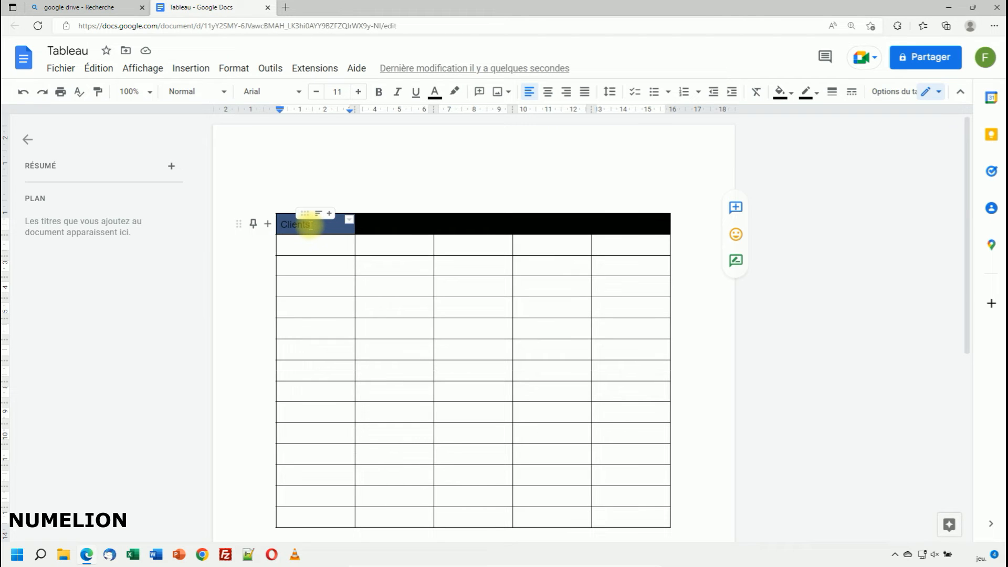
left_click(435, 91)
left_click(565, 114)
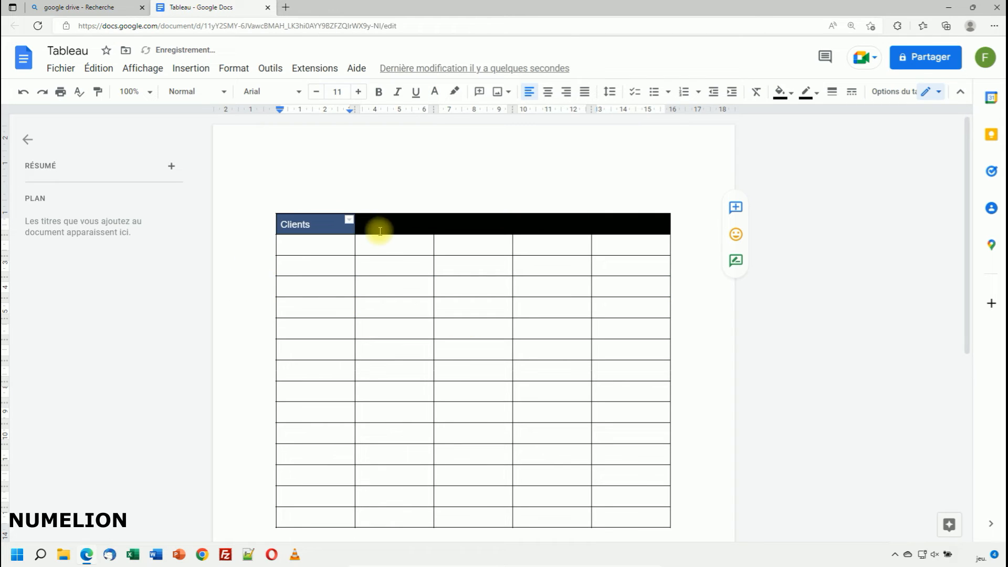
Step: Enter "Départements" in the second header cell and set the text colour of the second to fifth header cells to white
left_click(397, 223)
left_click(321, 224)
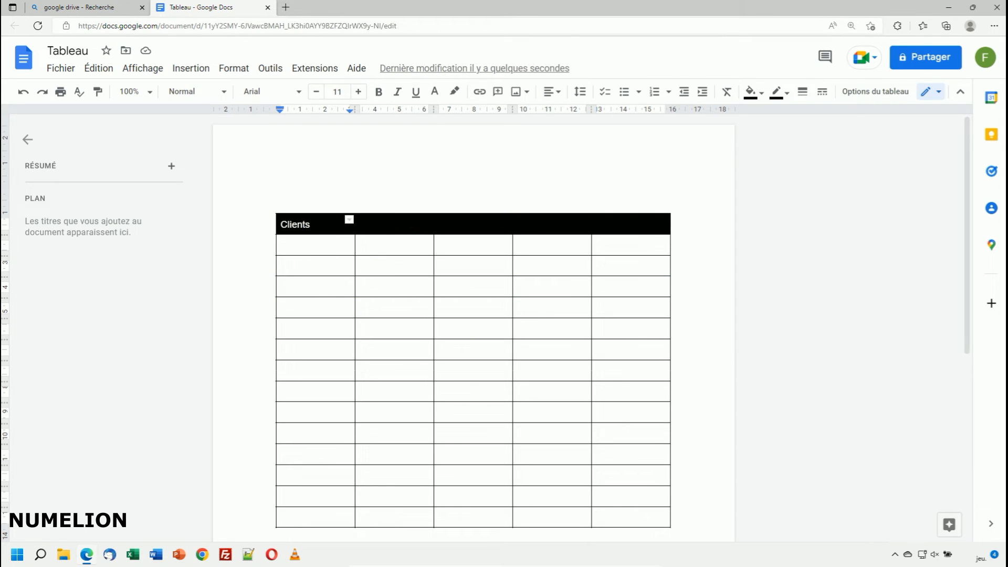
left_click(376, 229)
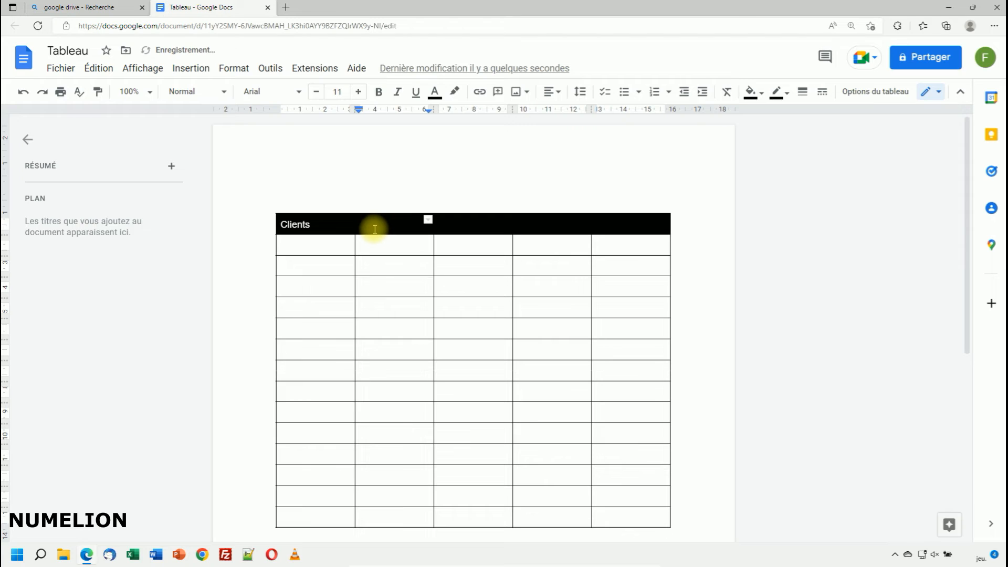
left_click_drag(362, 225, 691, 224)
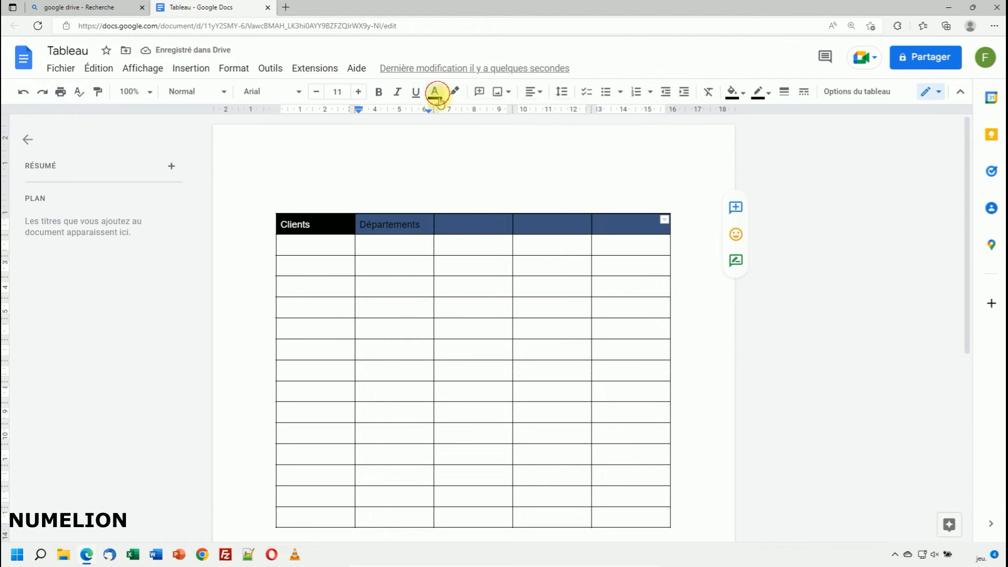
left_click(435, 92)
left_click(572, 113)
Step: Enter "Ancienneté", "CA N-1" and "CA" in the third, fourth and fifth header cells
left_click(465, 225)
type("Ancienn")
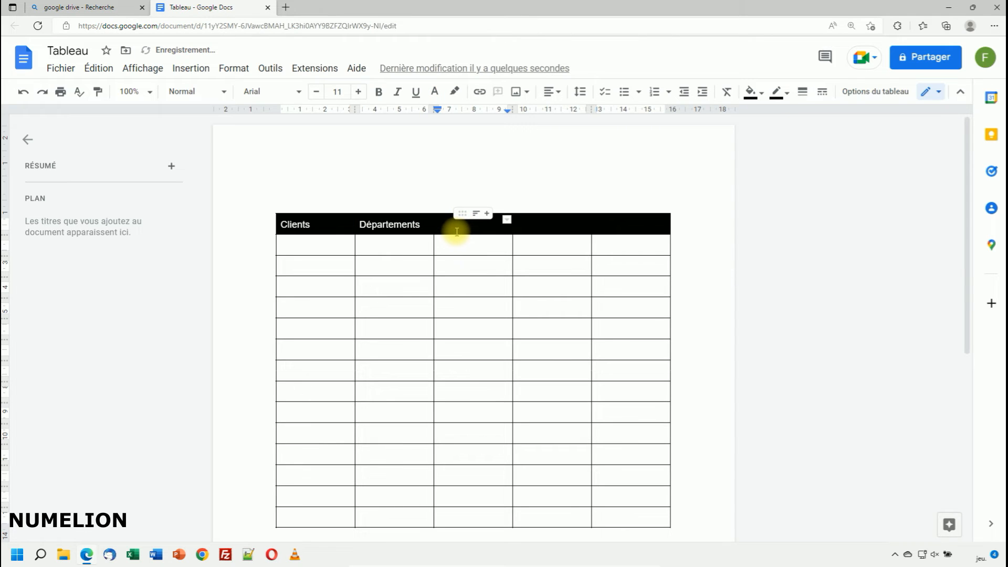
type("eté")
left_click(541, 223)
type("CA N-1")
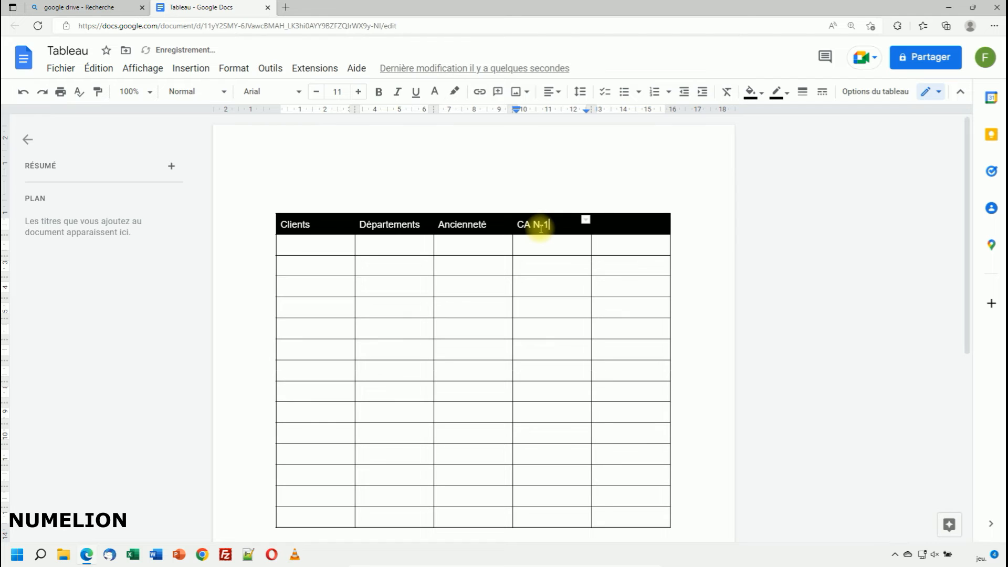
left_click(613, 227)
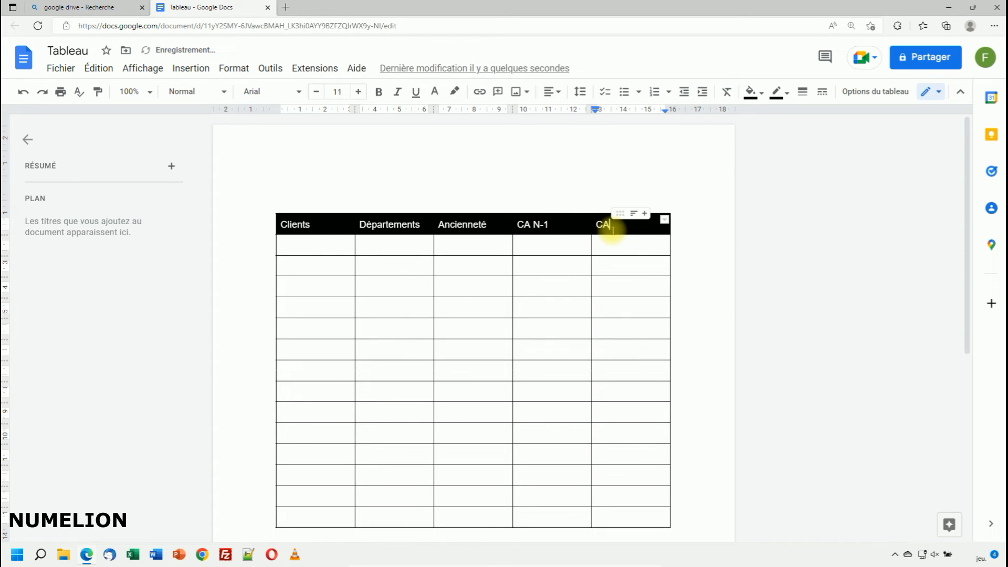
Step: Centre the labels horizontally in all five header cells
left_click_drag(288, 225, 612, 223)
left_click(538, 91)
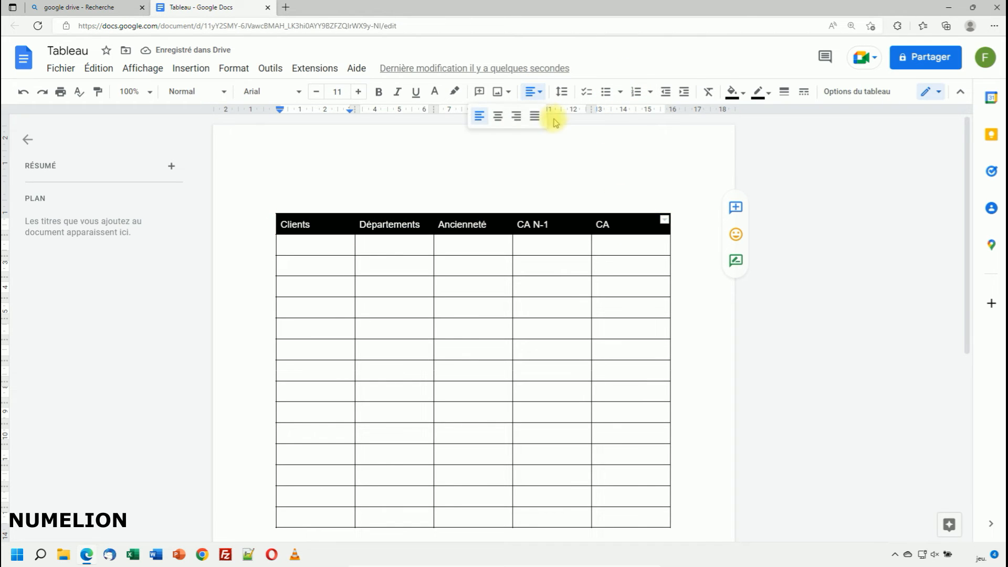
left_click(498, 116)
left_click(417, 189)
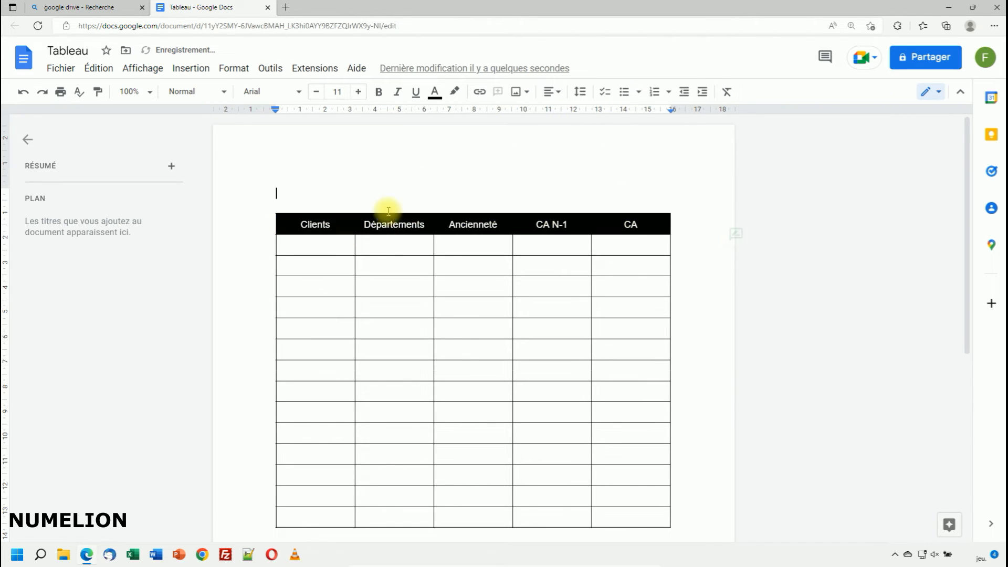
Step: Fill the first row below the header with "Client 1", 75, 1, 10000 and 15000
left_click(314, 247)
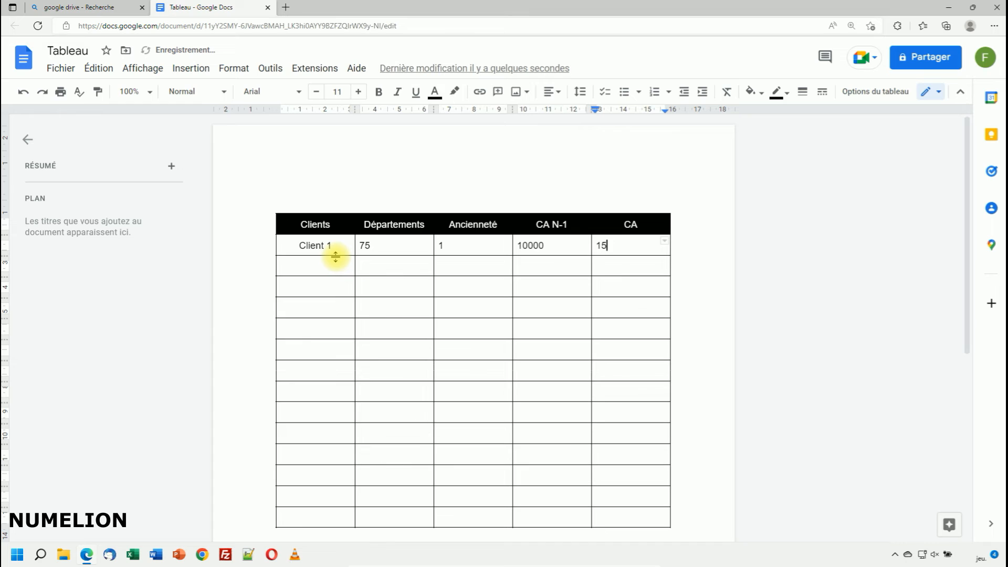
key("BackSpace")
Step: Add several line breaks after 15000 in the CA cell, and remove them again
key("Return")
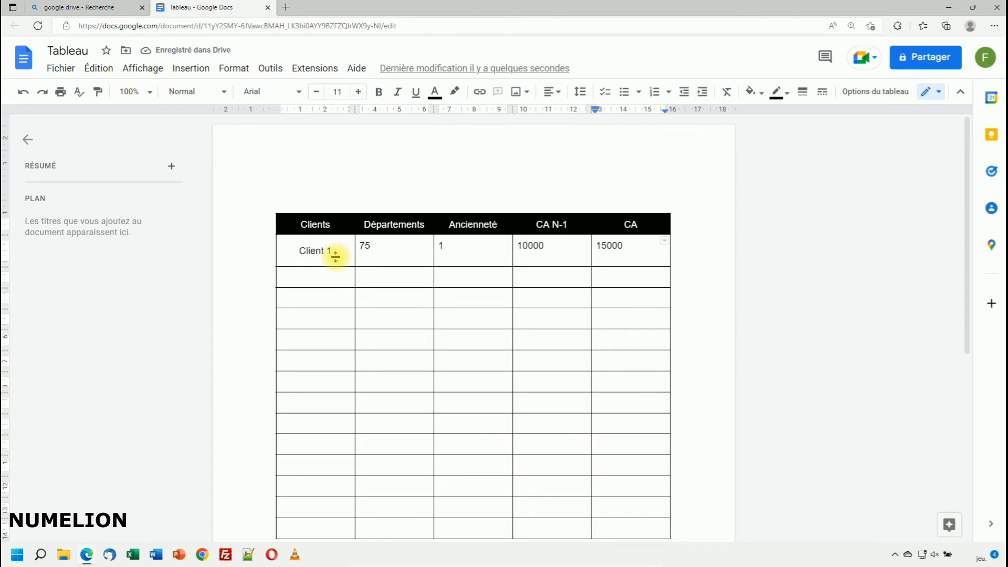
key("Return")
key("Return")
key("Return")
key("Return")
key("Return")
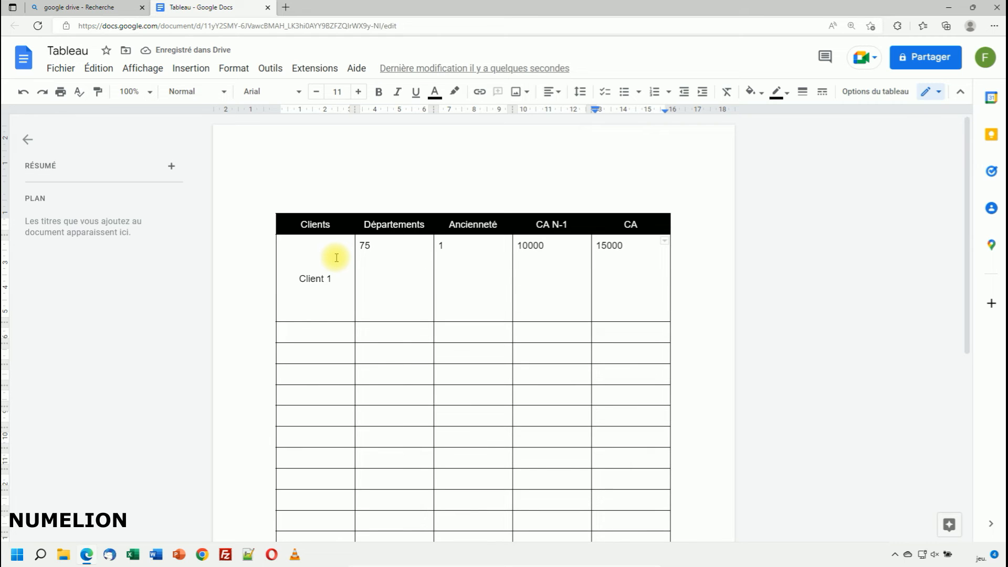
key("BackSpace")
key("BackSpace")
key("BackSpace")
key("BackSpace")
key("BackSpace")
key("BackSpace")
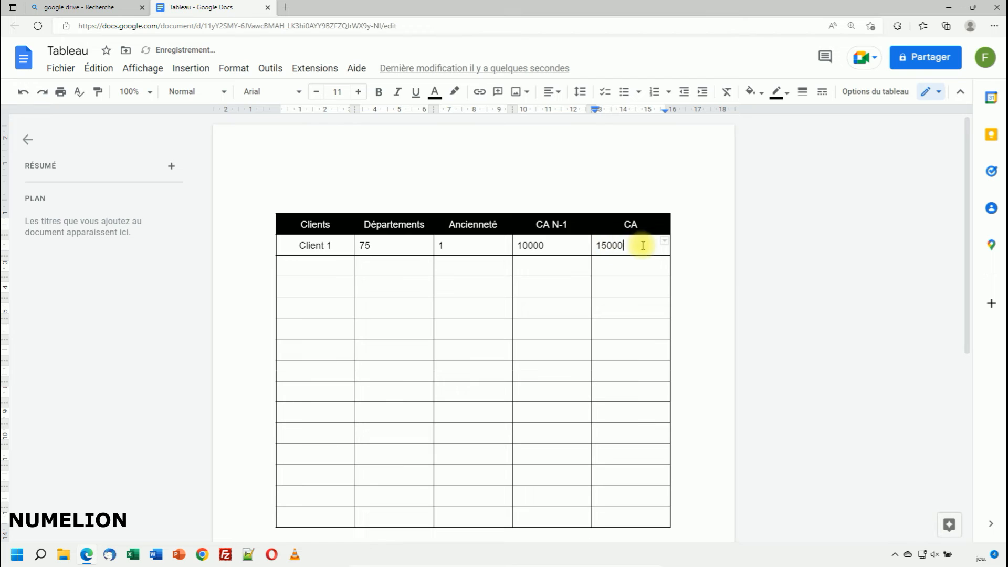
Step: Centre the text horizontally in the Client 1 row
left_click_drag(639, 243, 196, 232)
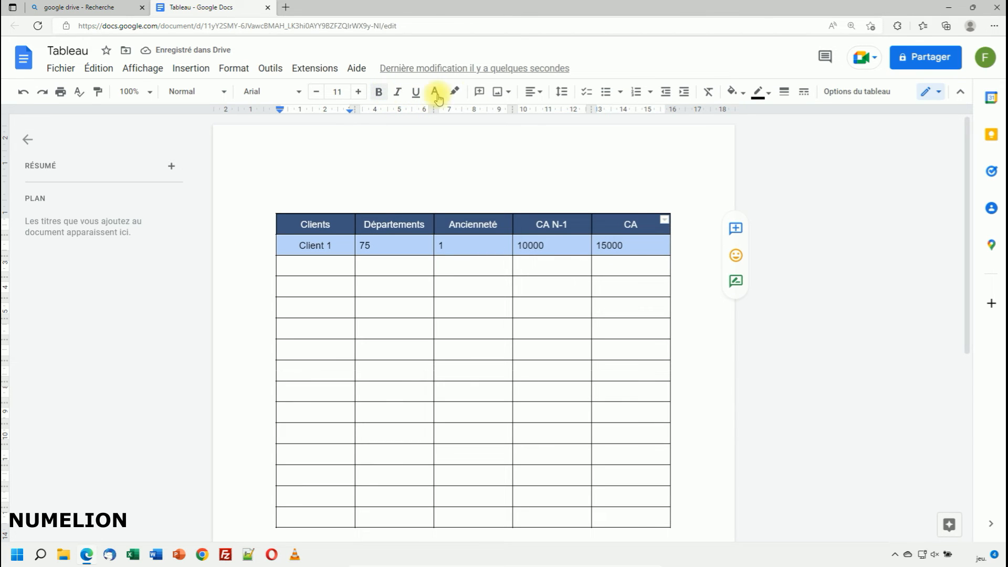
left_click(534, 92)
left_click(498, 116)
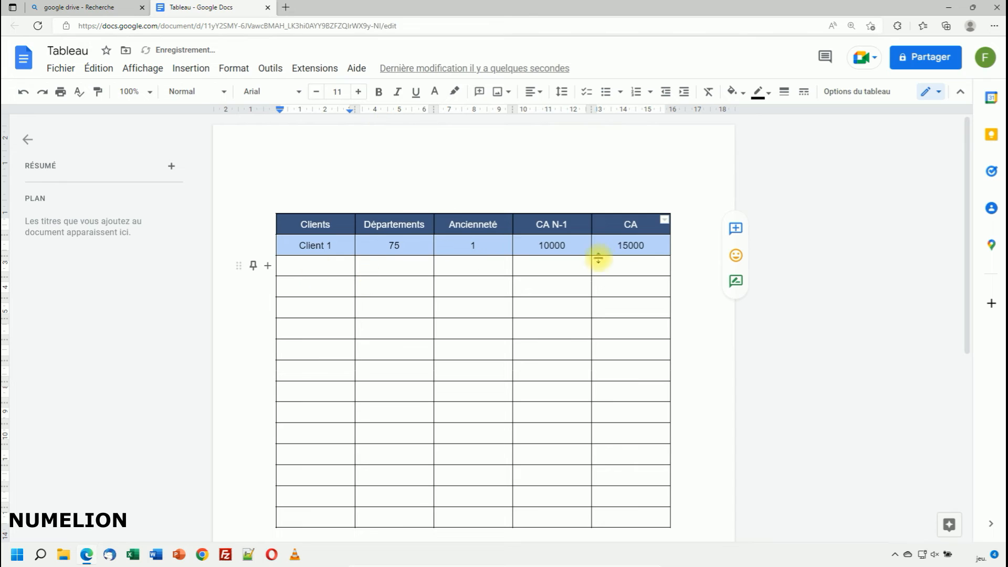
left_click_drag(359, 249, 308, 246)
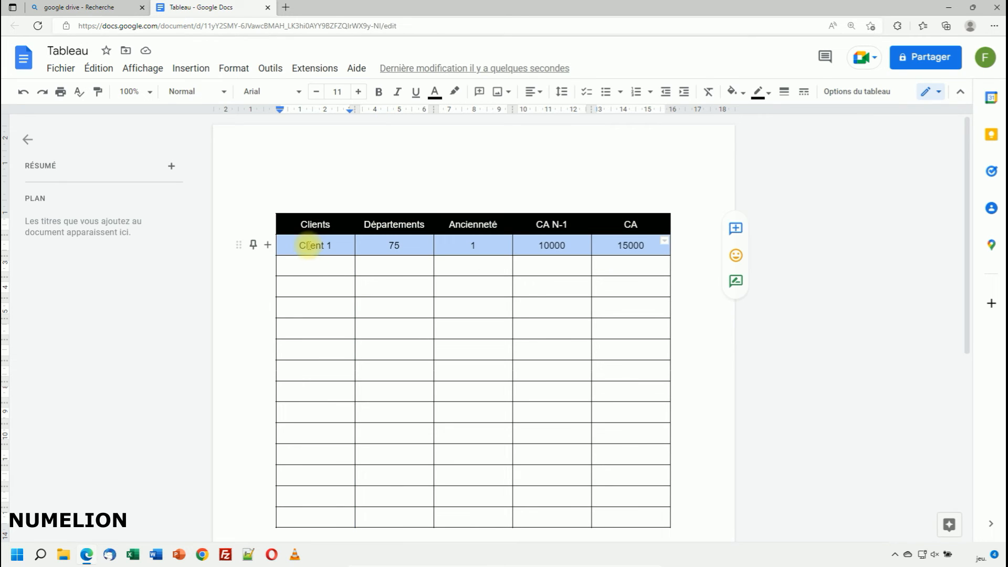
Step: Enter "client 2" below Client 1 and centre the text of the rows from Client 1 down to the second-to-last row
left_click(309, 269)
type("client 2")
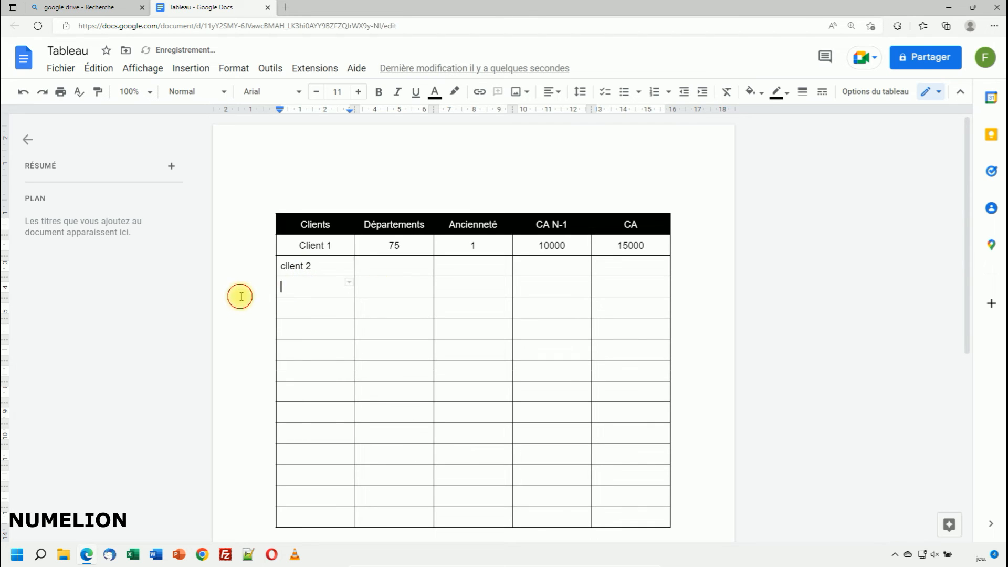
left_click(308, 246)
left_click_drag(476, 309, 617, 500)
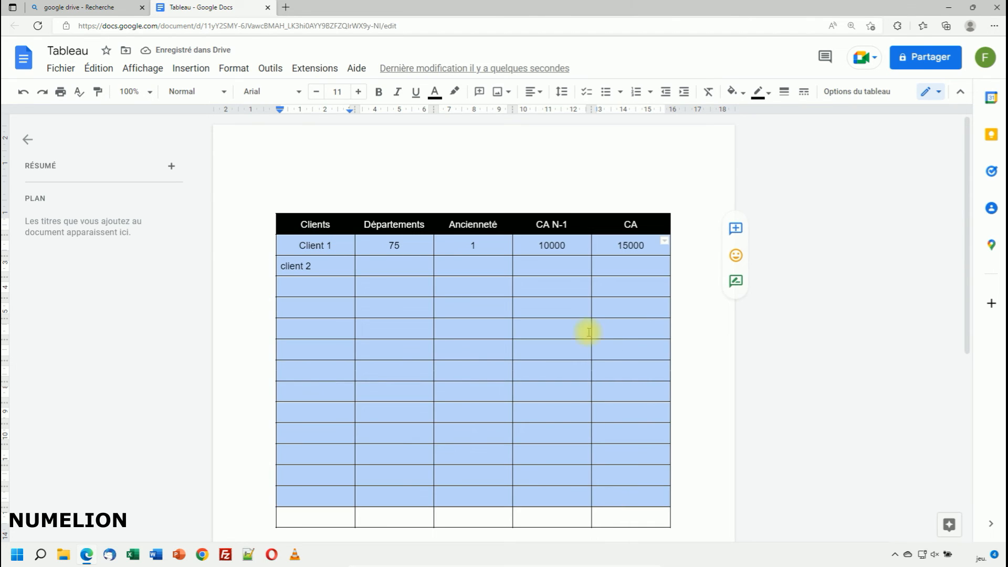
left_click(533, 92)
left_click(503, 117)
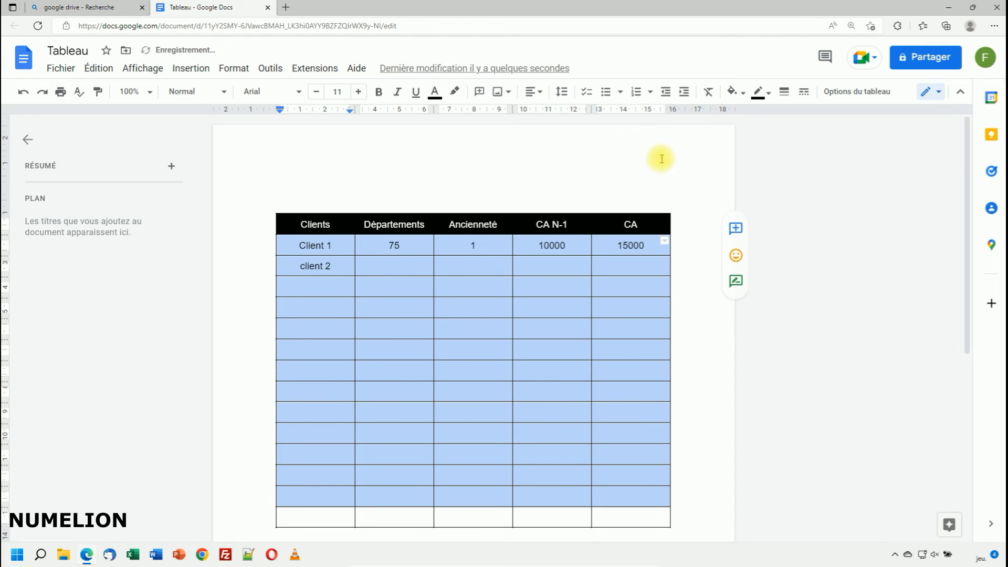
left_click(661, 159)
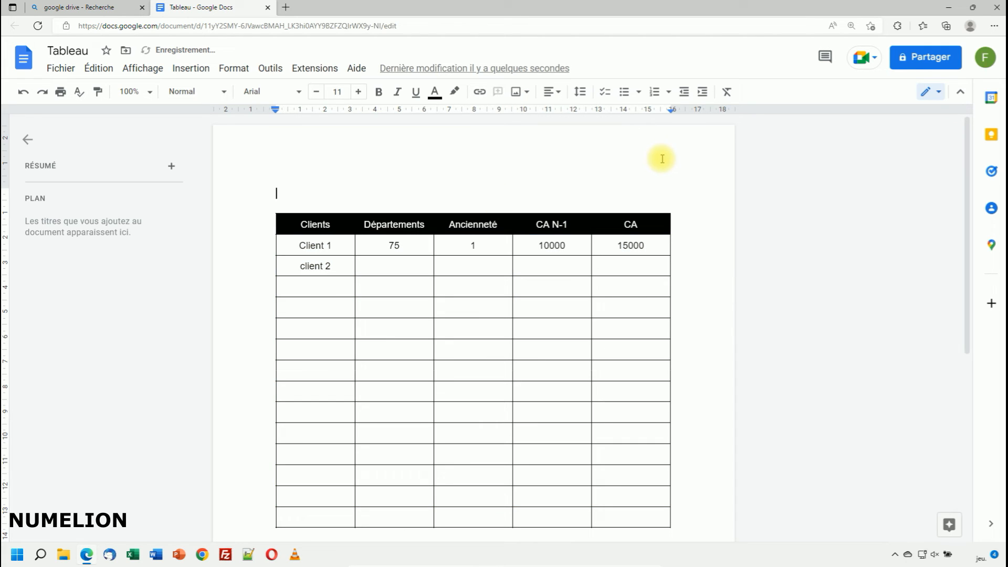
Step: Capitalise the second client's entry so that it reads "Client 2"
left_click(391, 269)
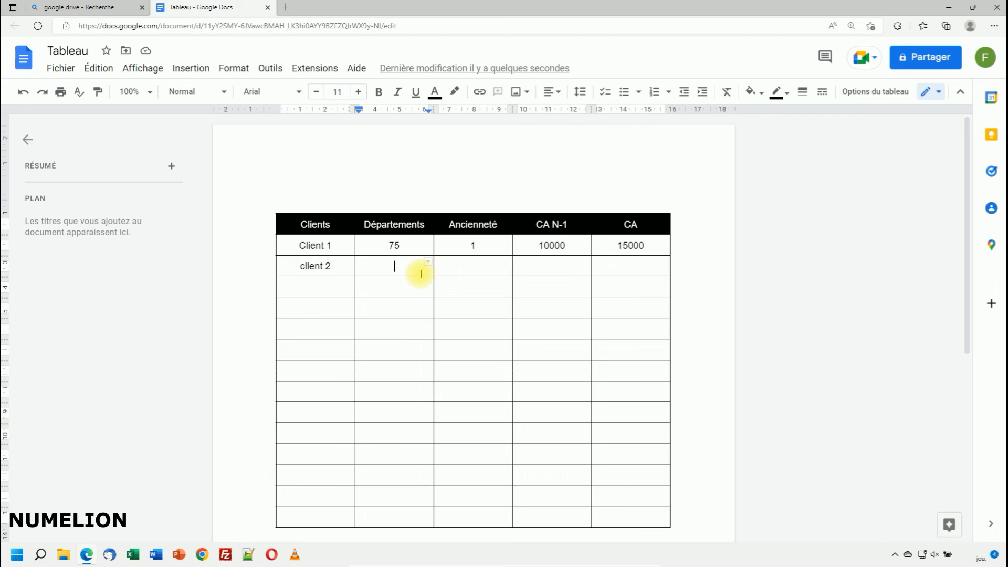
left_click_drag(538, 268, 634, 268)
left_click(297, 268)
left_click_drag(297, 269, 311, 274)
type("C")
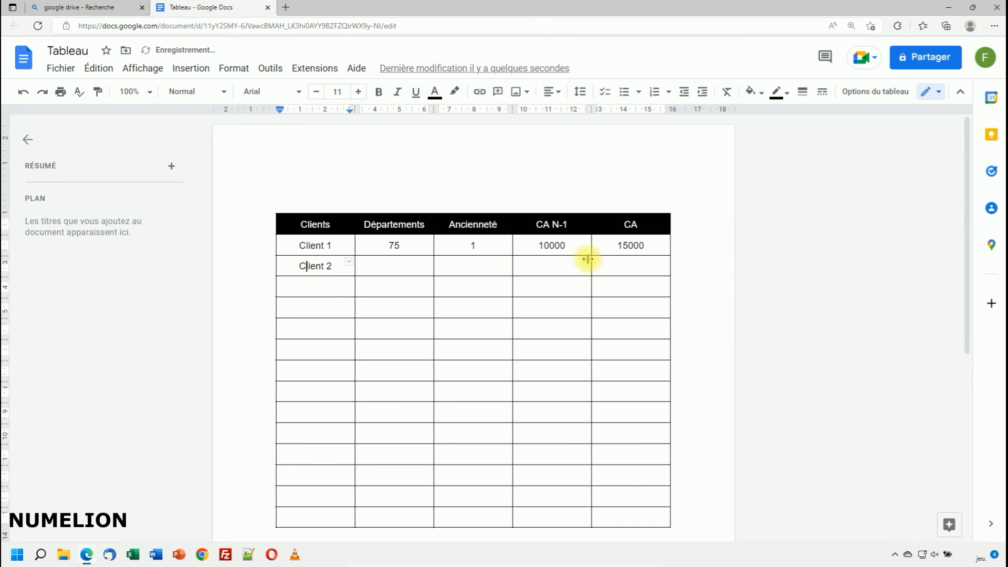
Step: Merge the CA N-1 and CA cells of the Client 2 row and enter 20000 in the merged cell
left_click_drag(615, 266, 556, 267)
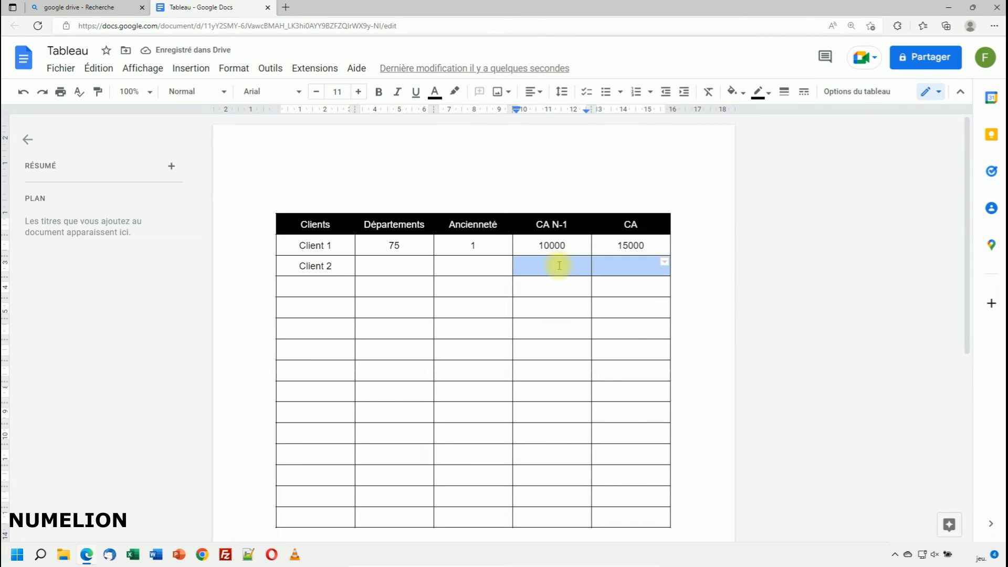
right_click(561, 267)
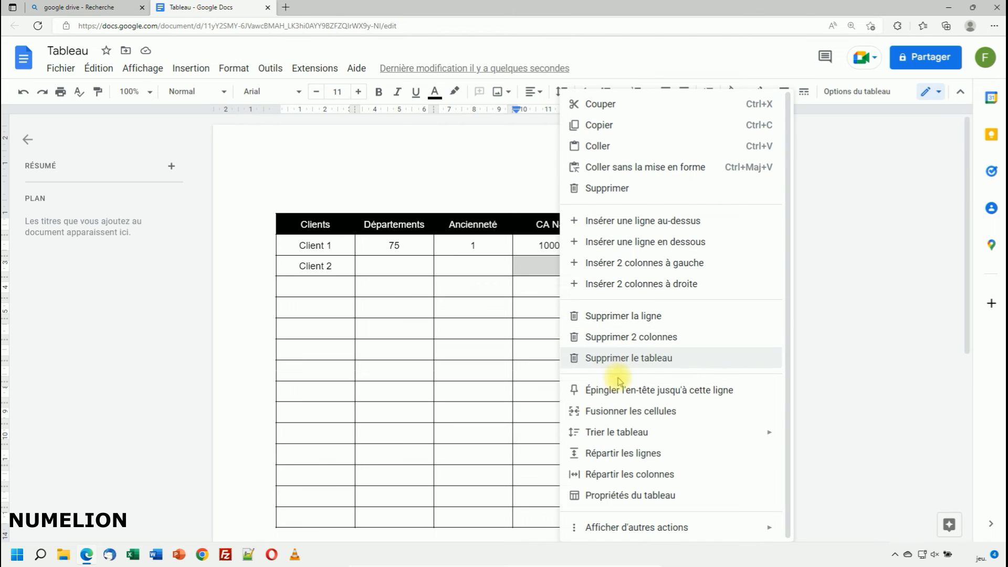
left_click(619, 413)
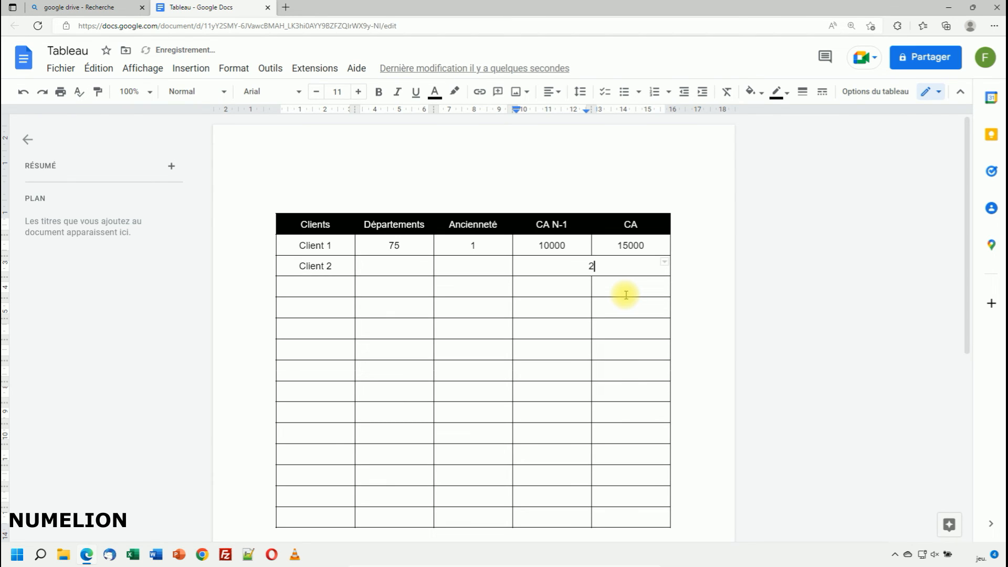
left_click(661, 311)
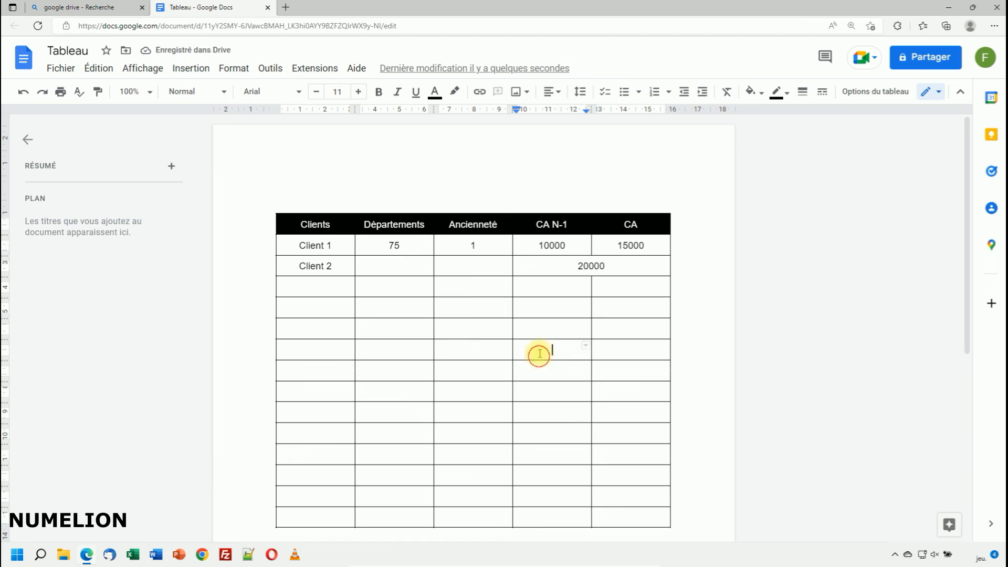
Step: Merge the sixth and seventh rows' cells in the CA N-1 column into one cell
left_click_drag(540, 353, 541, 331)
right_click(542, 336)
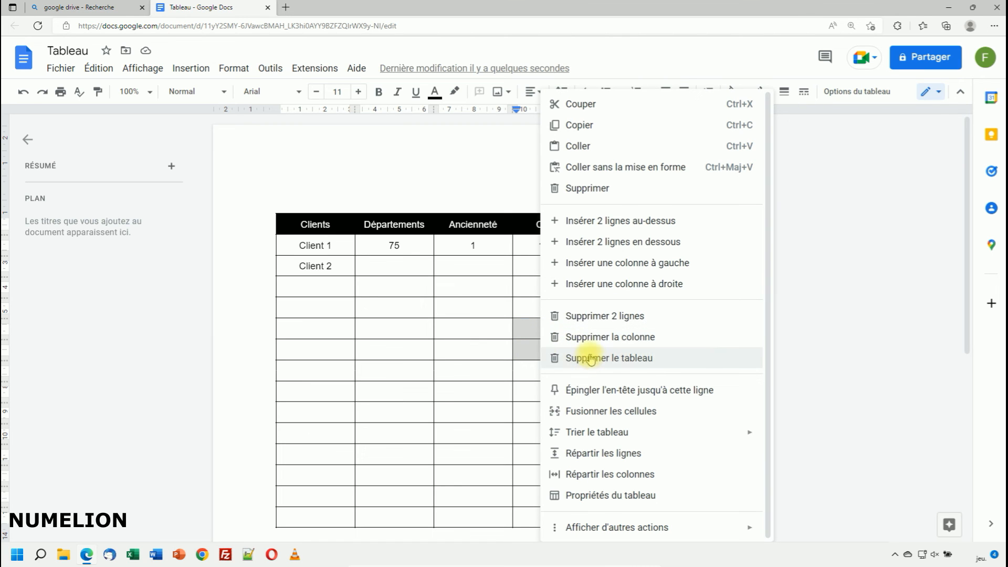
left_click(604, 411)
left_click(751, 363)
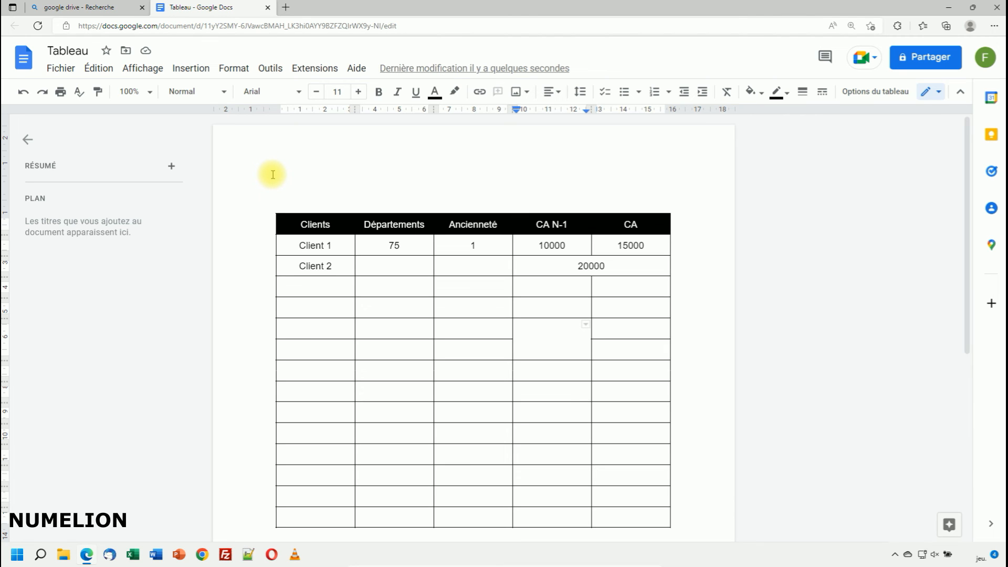
Step: Review the commands available for a table cell and the colour choices for individual cell borders
right_click(558, 288)
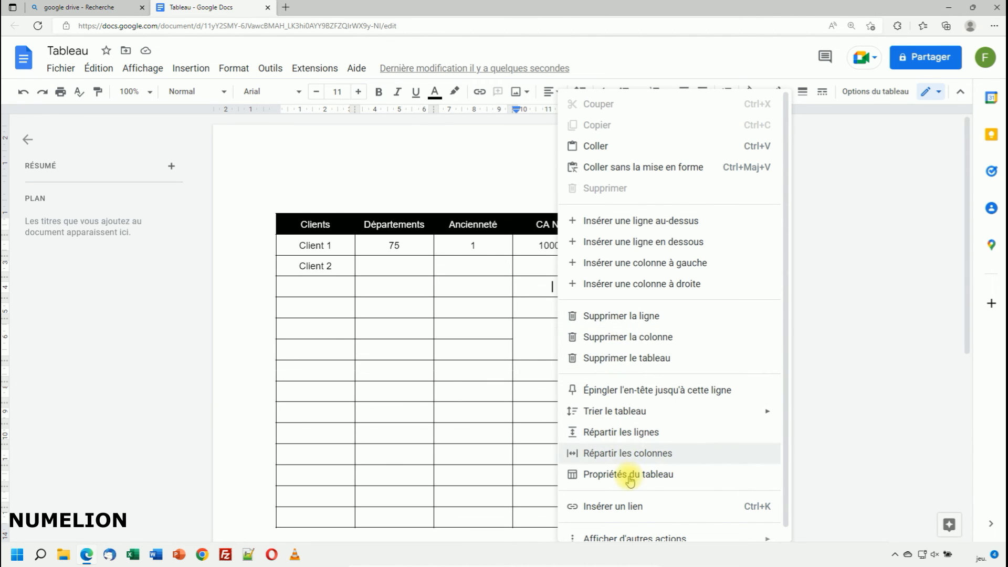
left_click(851, 310)
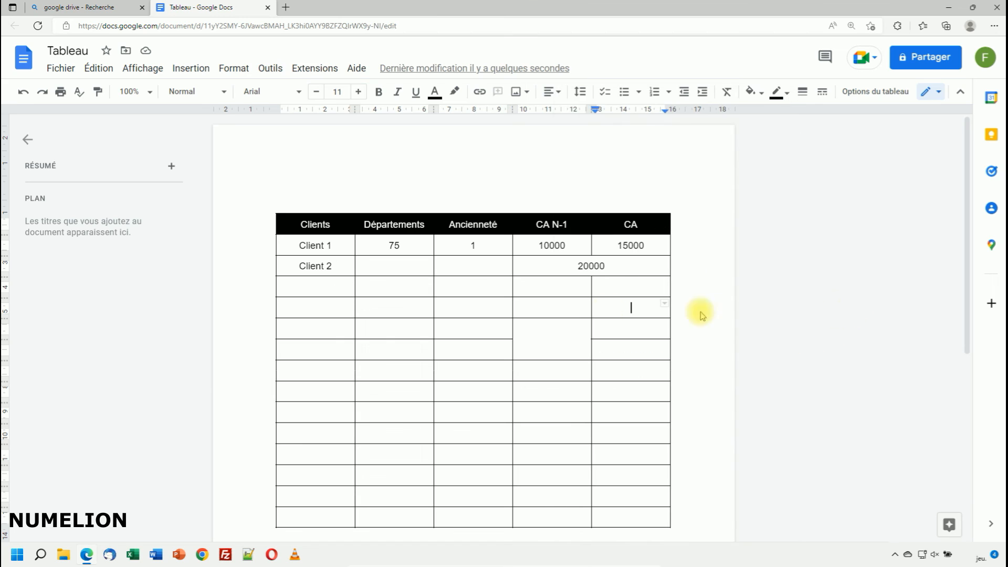
left_click(557, 297)
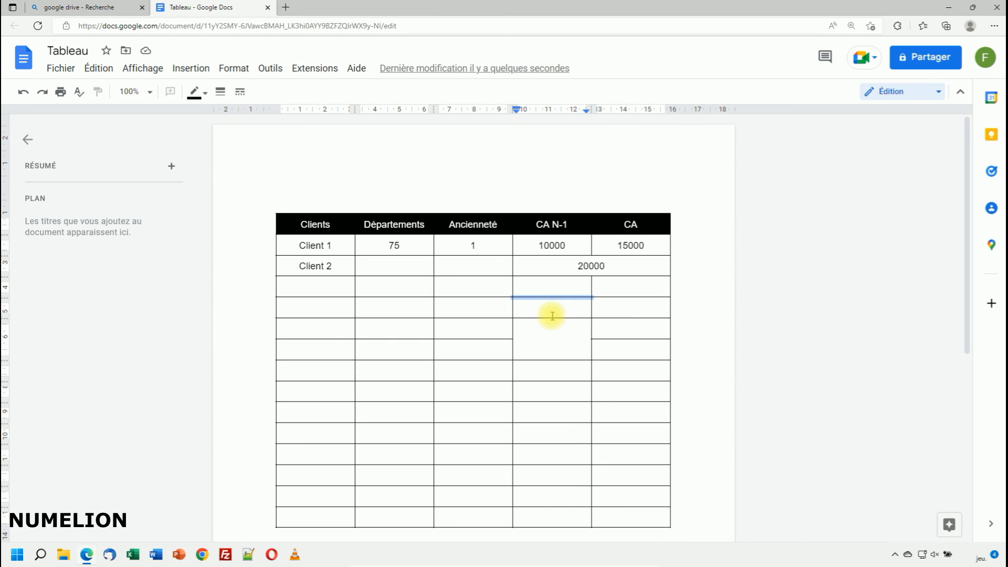
left_click(452, 276)
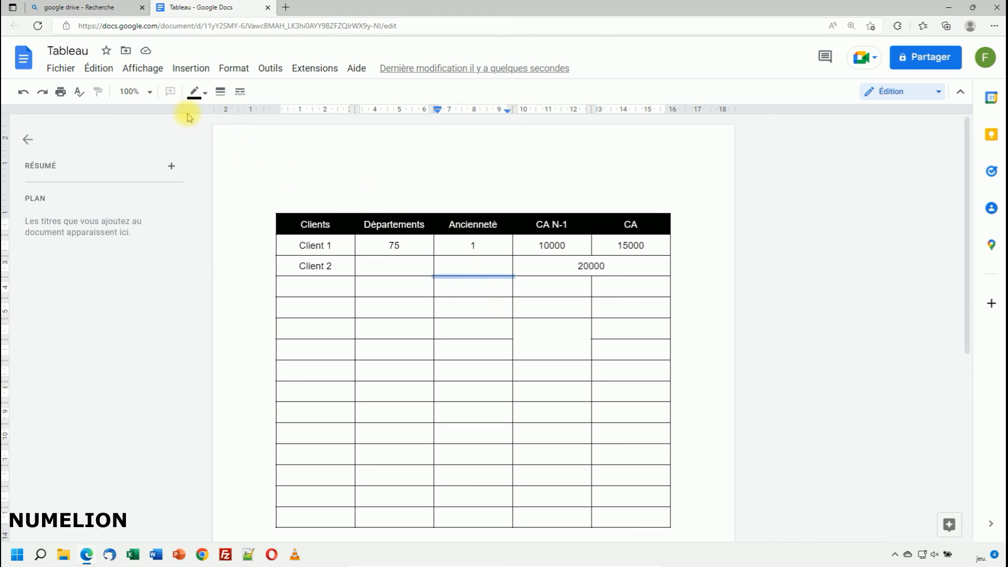
left_click(195, 92)
left_click(216, 129)
left_click(463, 297)
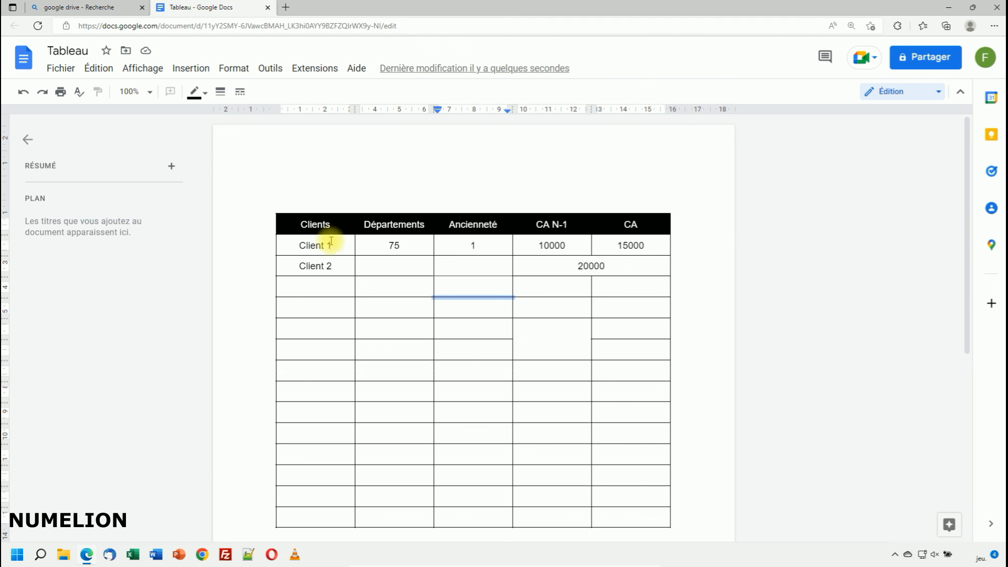
left_click_drag(313, 243, 598, 436)
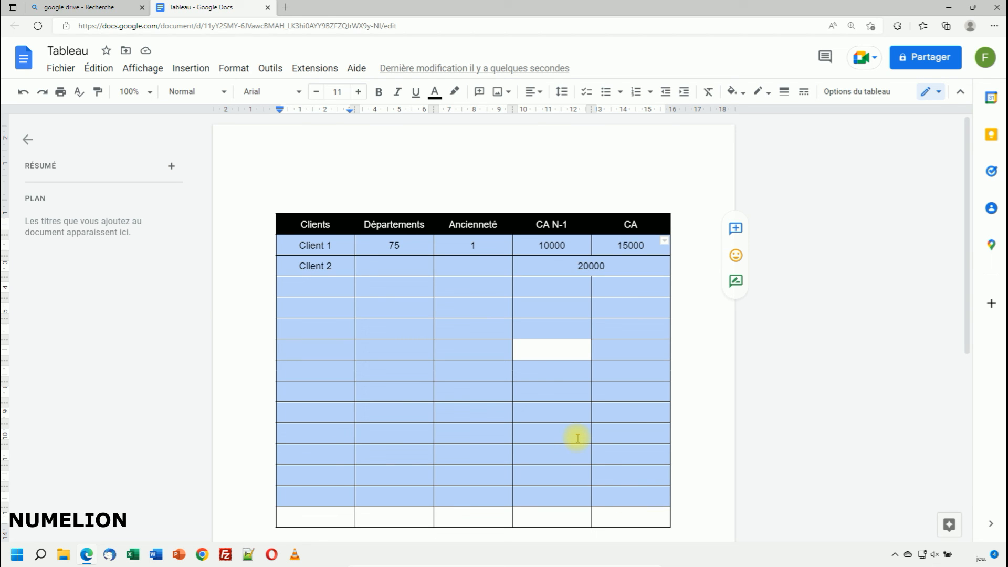
left_click(536, 381)
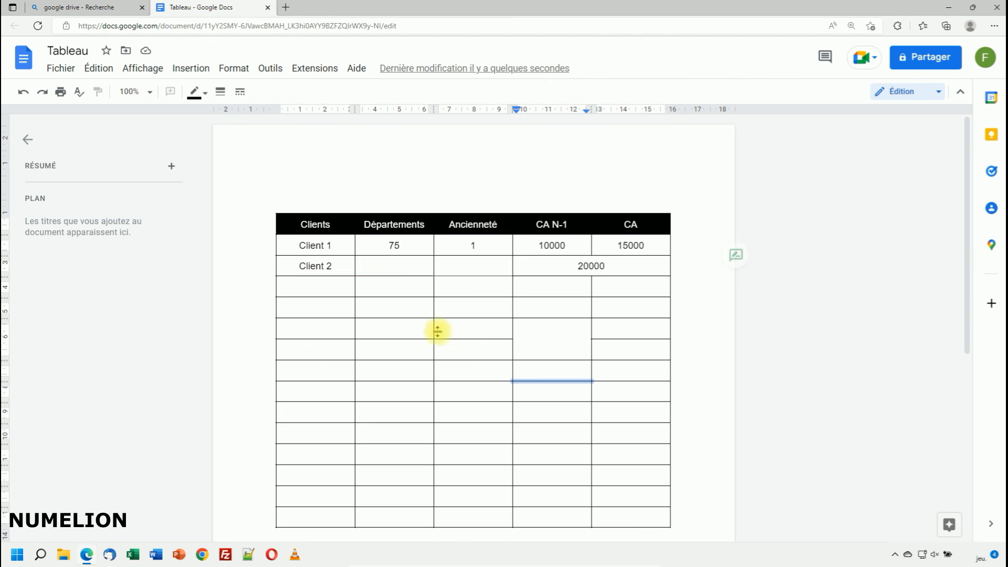
right_click(396, 291)
Step: Review the row, column and alignment settings in the table properties for the Client 2 cell, and close them
left_click(329, 266)
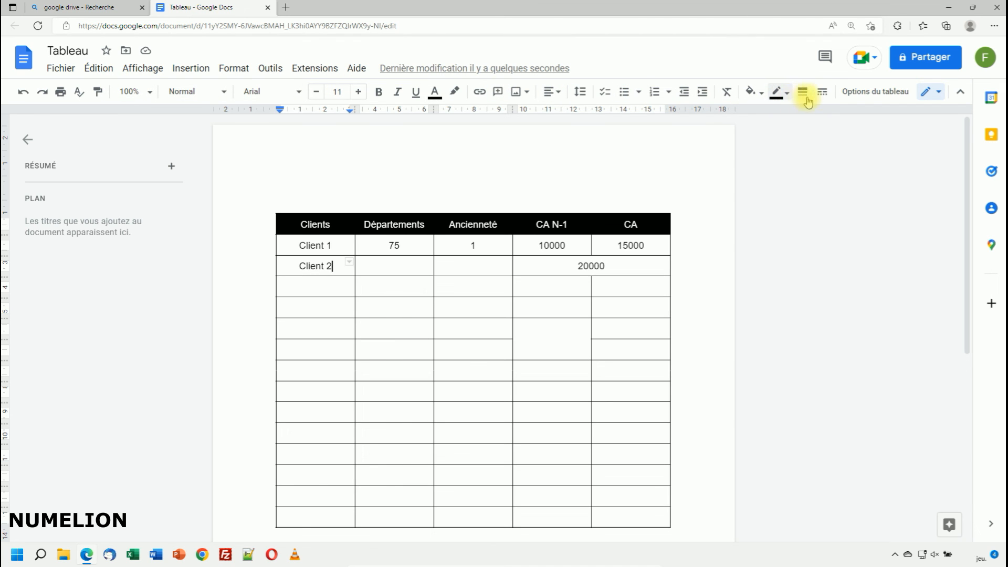
left_click(868, 95)
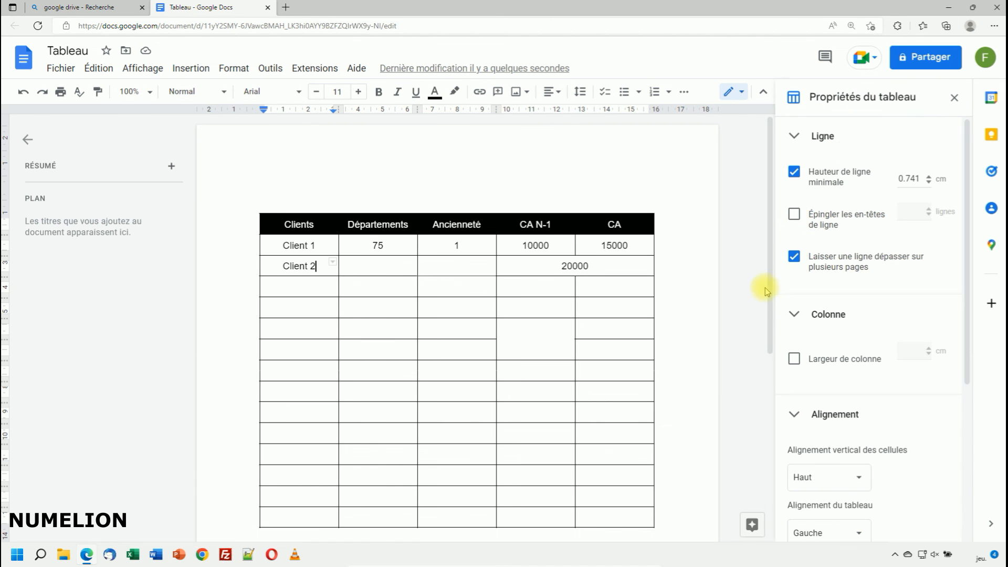
scroll(803, 353, "down", 5)
scroll(907, 279, "up", 5)
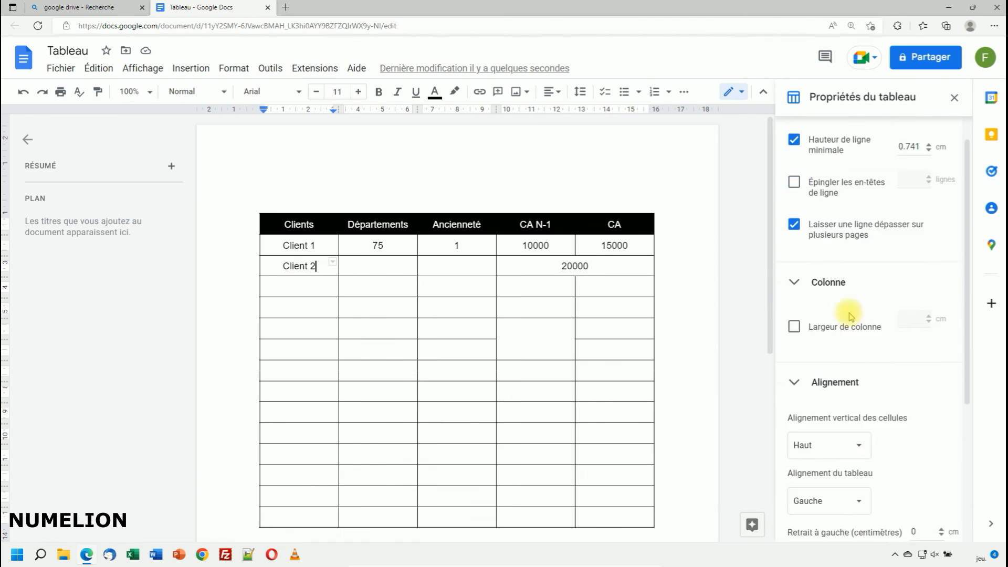
left_click(955, 98)
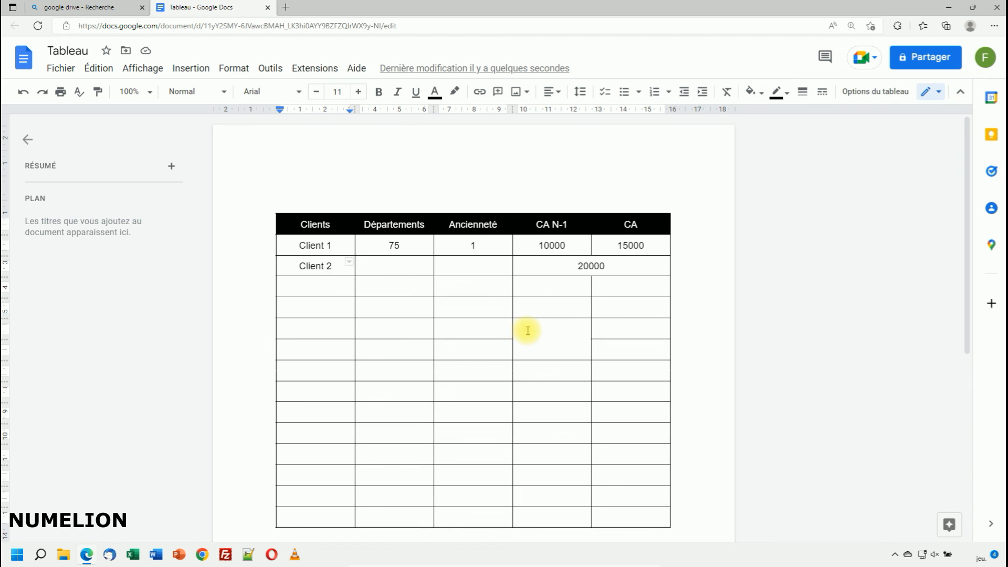